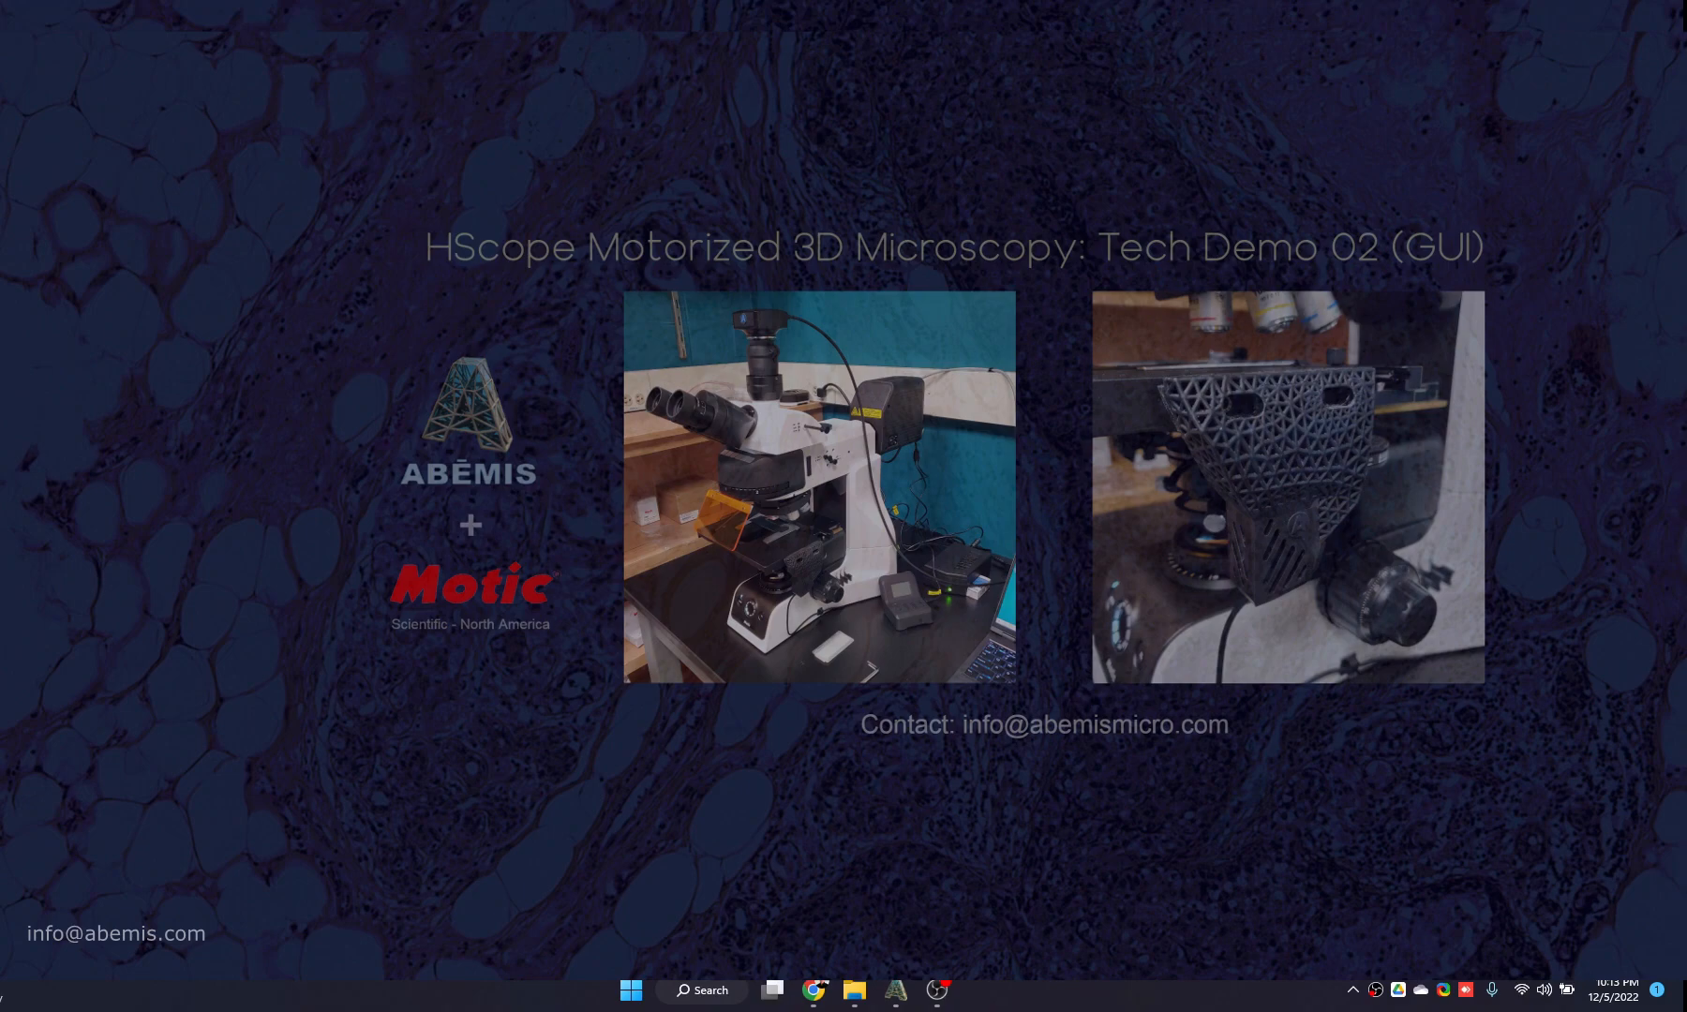
Switch to ABEMIS Imaging/Scan, return the stage to home and run a 9 x 9 tile mosaic scan with the 4x objective.
{"action": "left_click", "coordinate": [898, 992]}
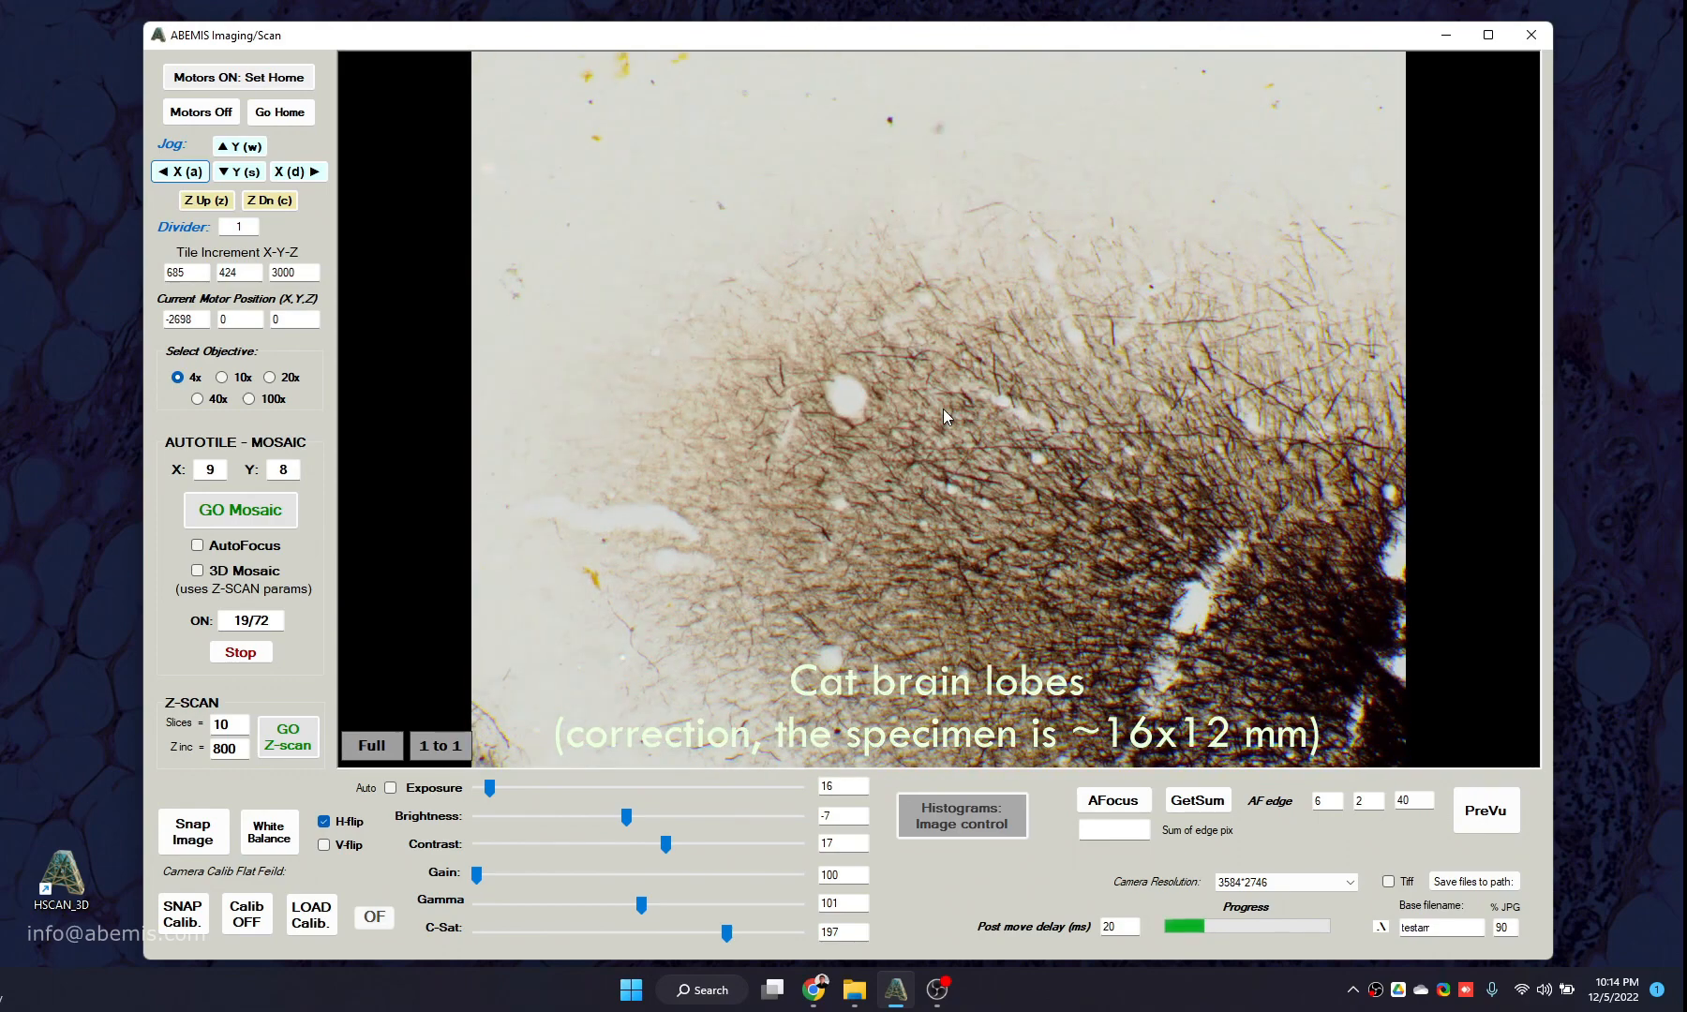
{"action": "left_click", "coordinate": [278, 114]}
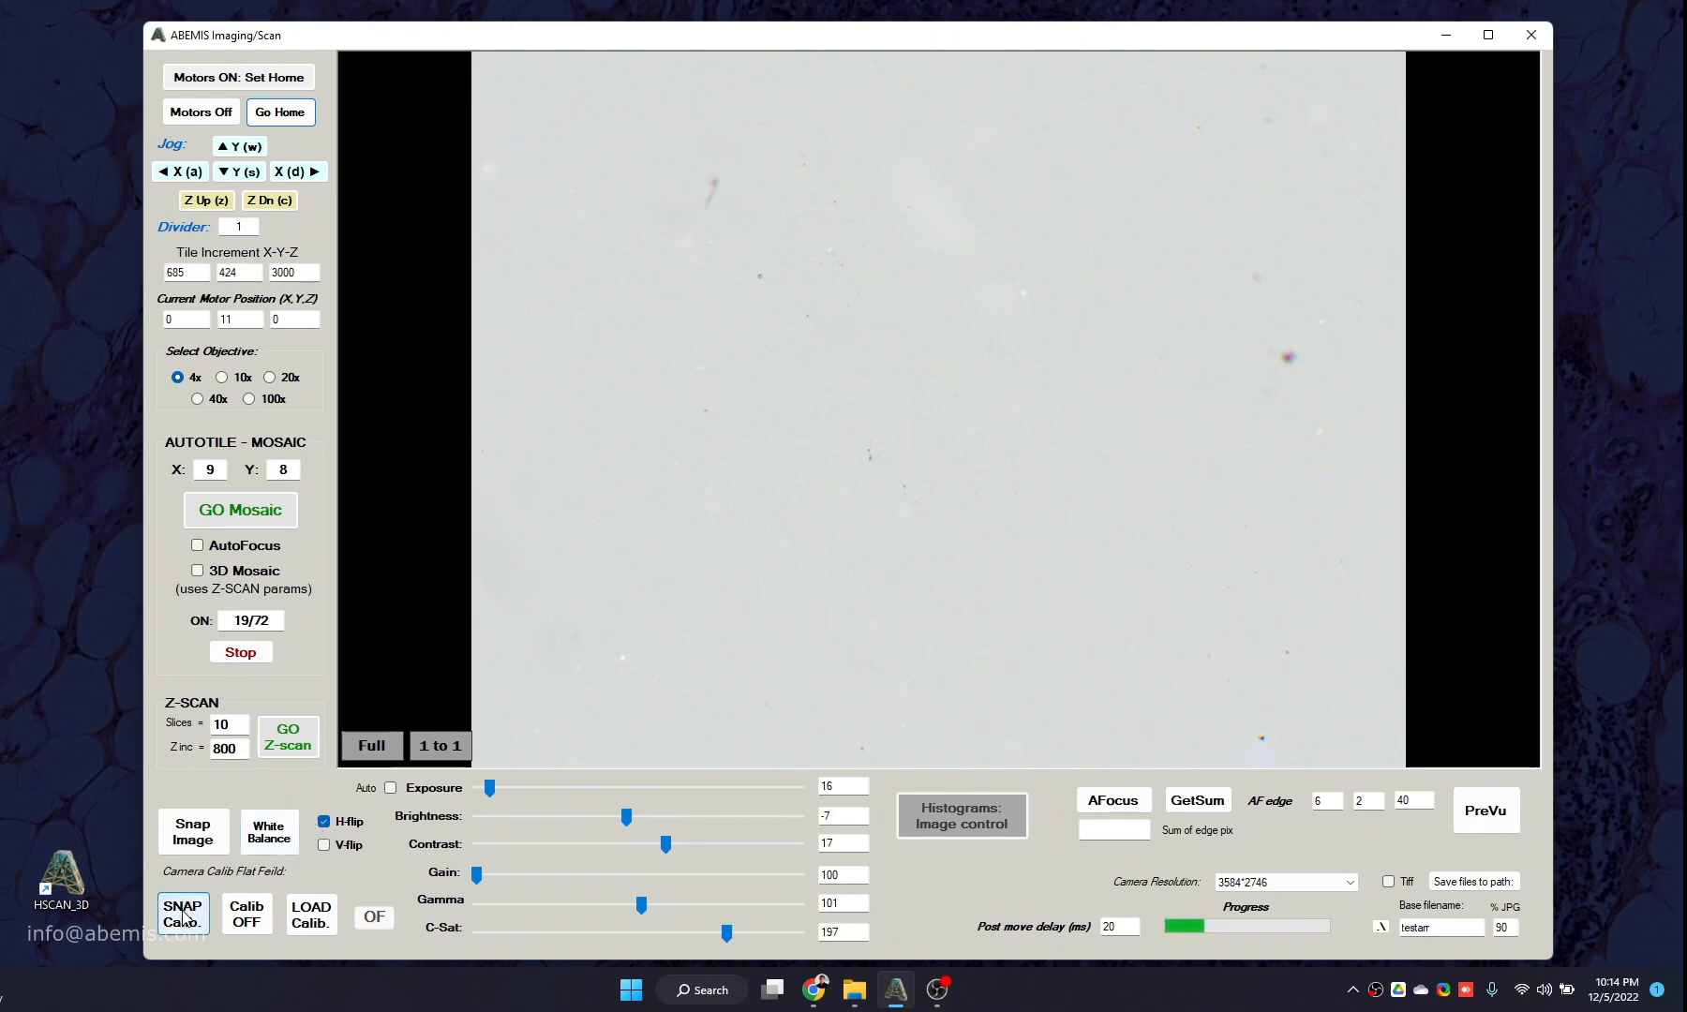
{"action": "left_click", "coordinate": [242, 513]}
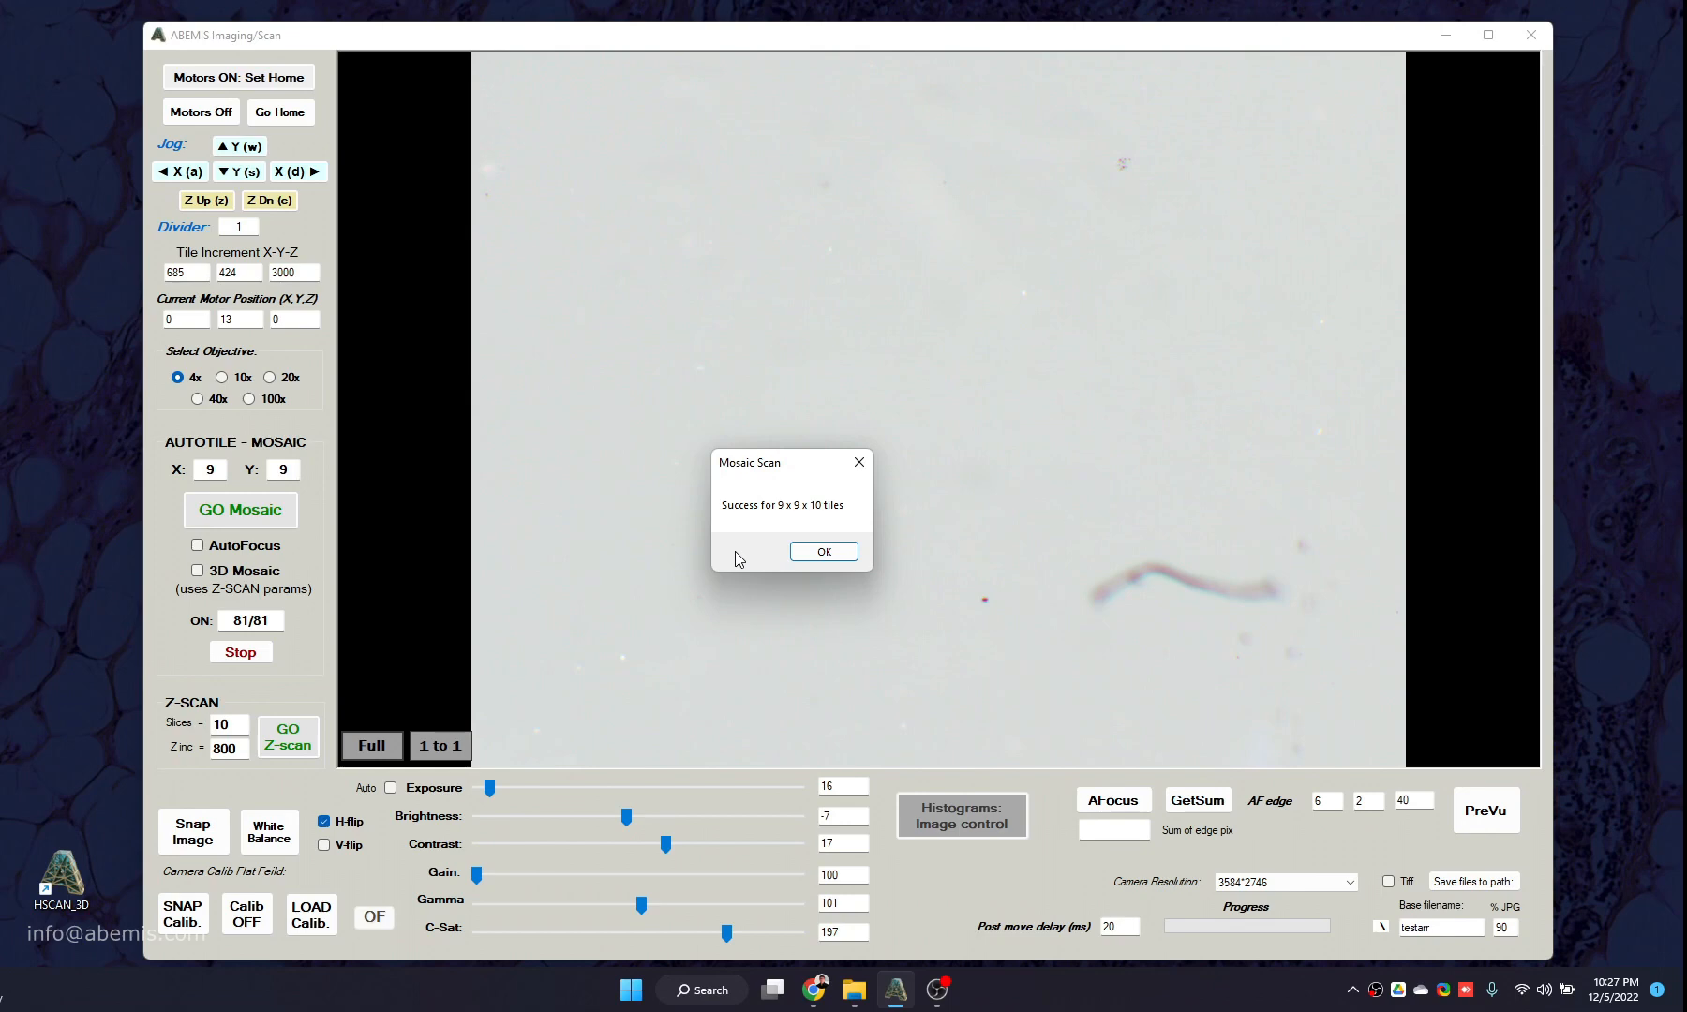
{"action": "left_click", "coordinate": [831, 552]}
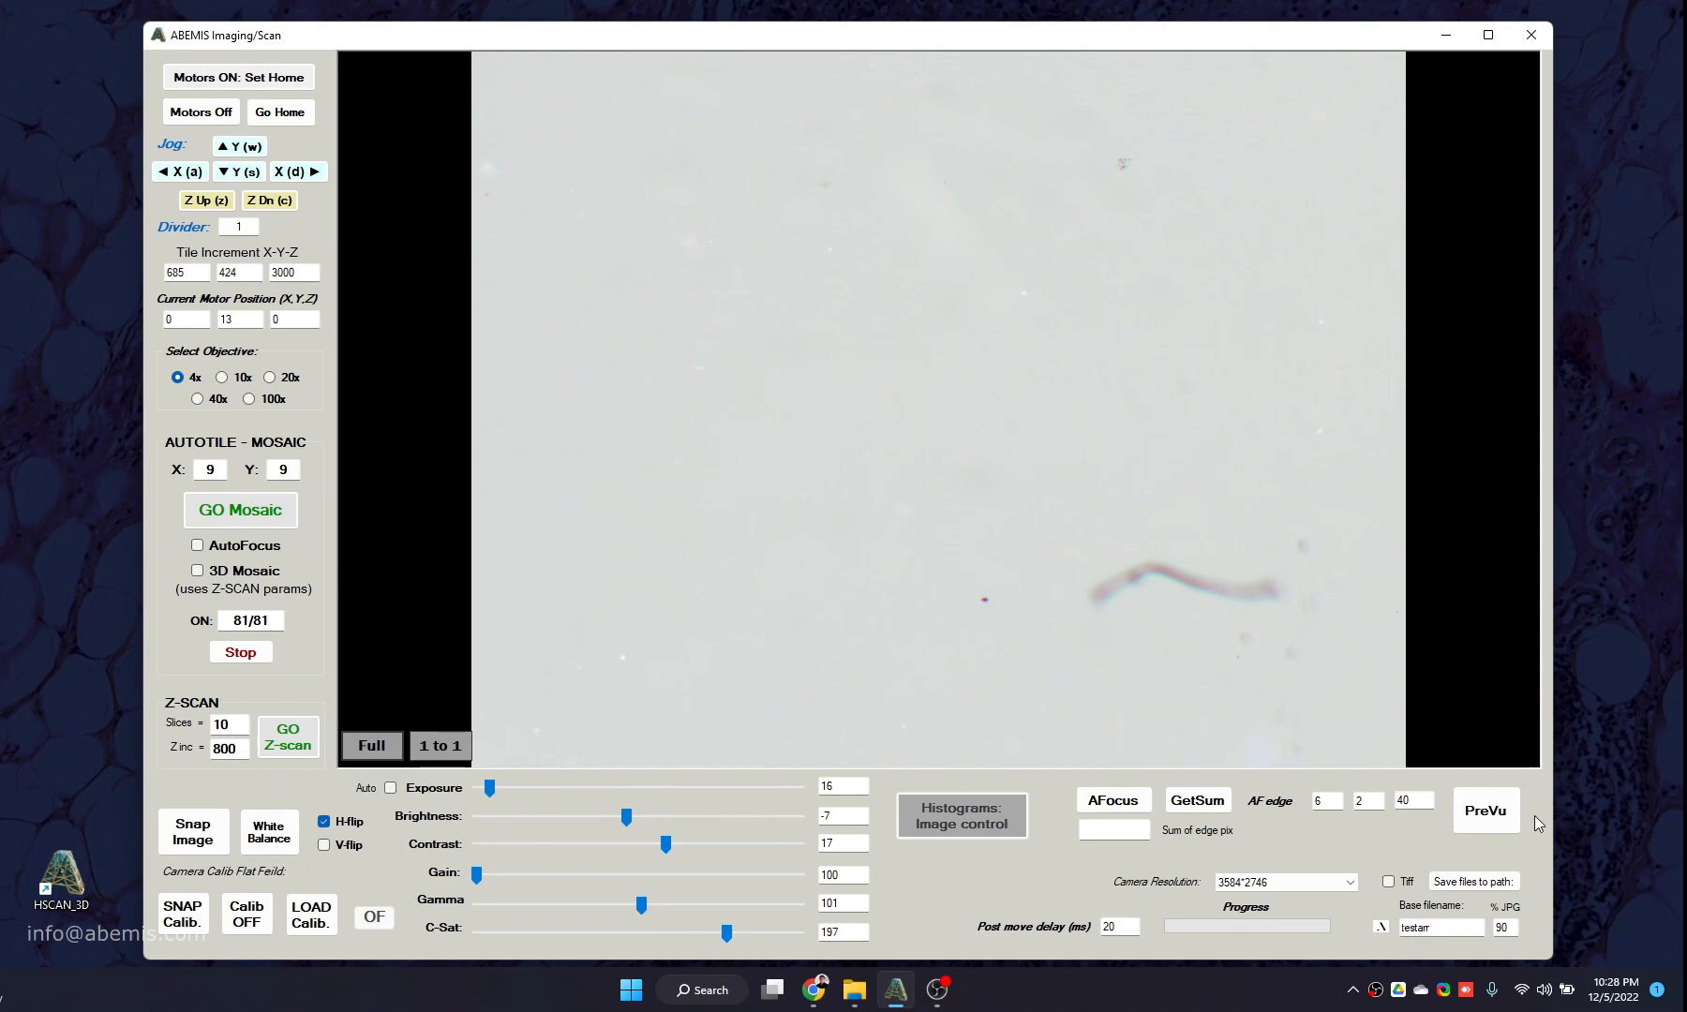
Open the quick stitch preview and load all testarr_L01 tile images from R01_C01 through R09_C09.
{"action": "left_click", "coordinate": [1479, 813]}
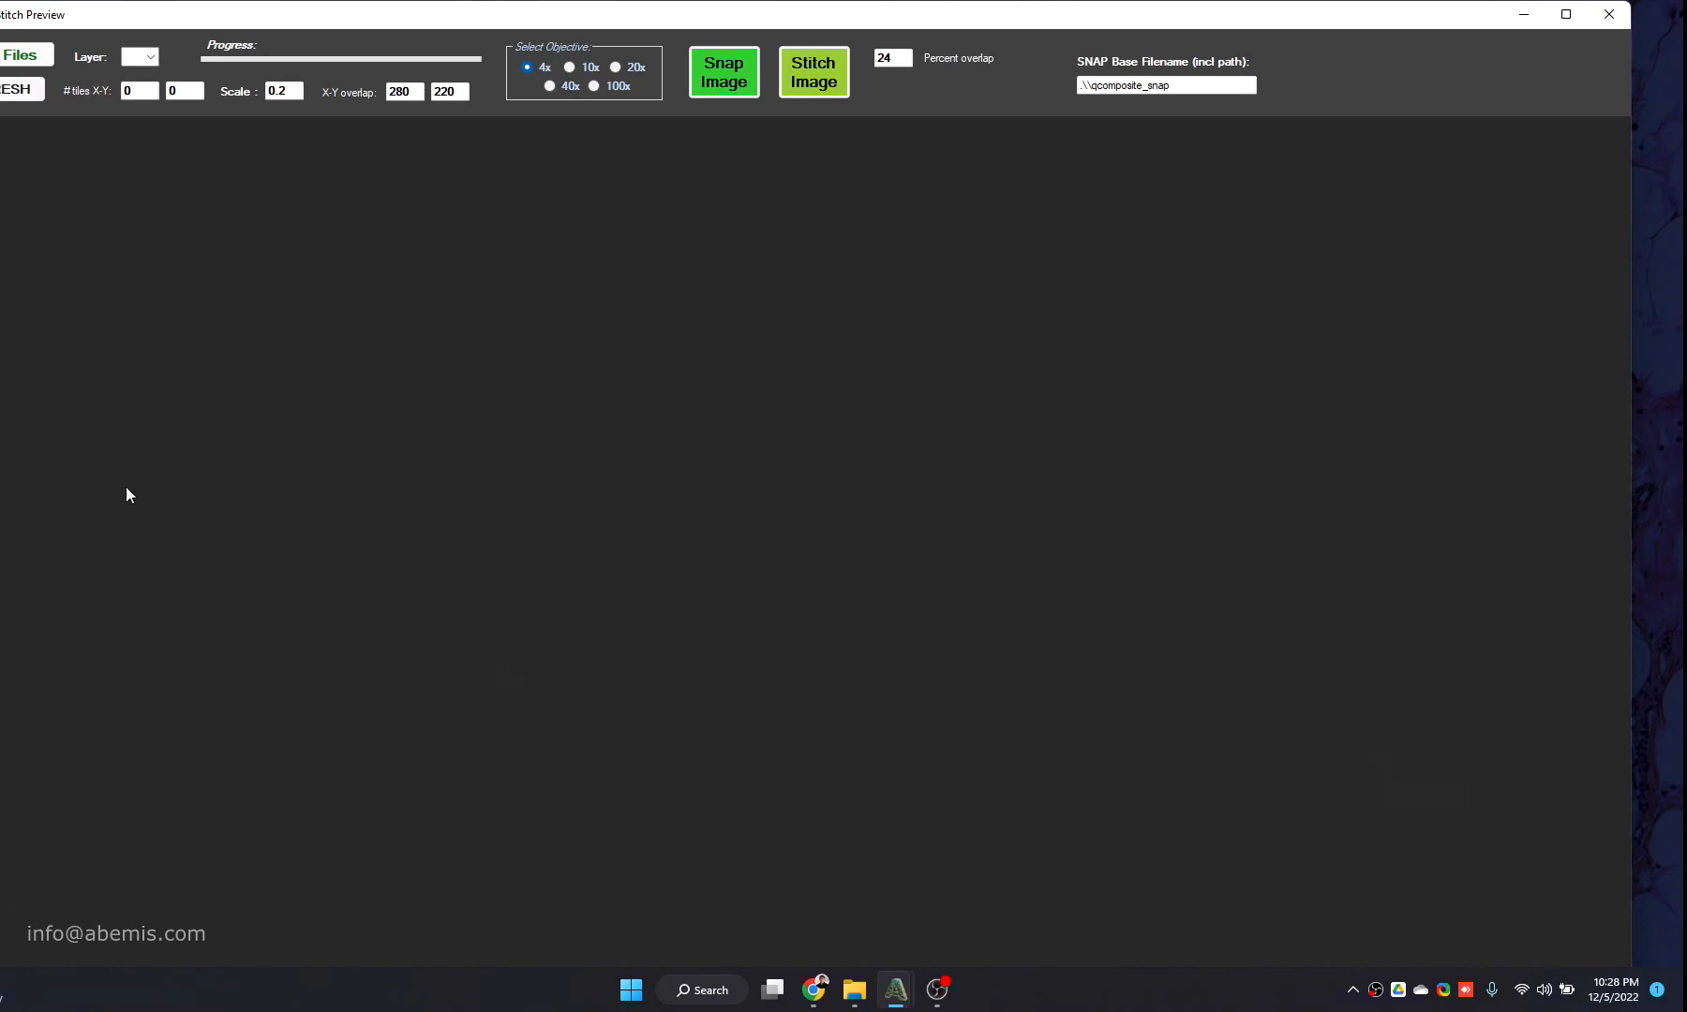
{"action": "left_click_drag", "start_coordinate": [1, 2], "coordinate": [167, 116]}
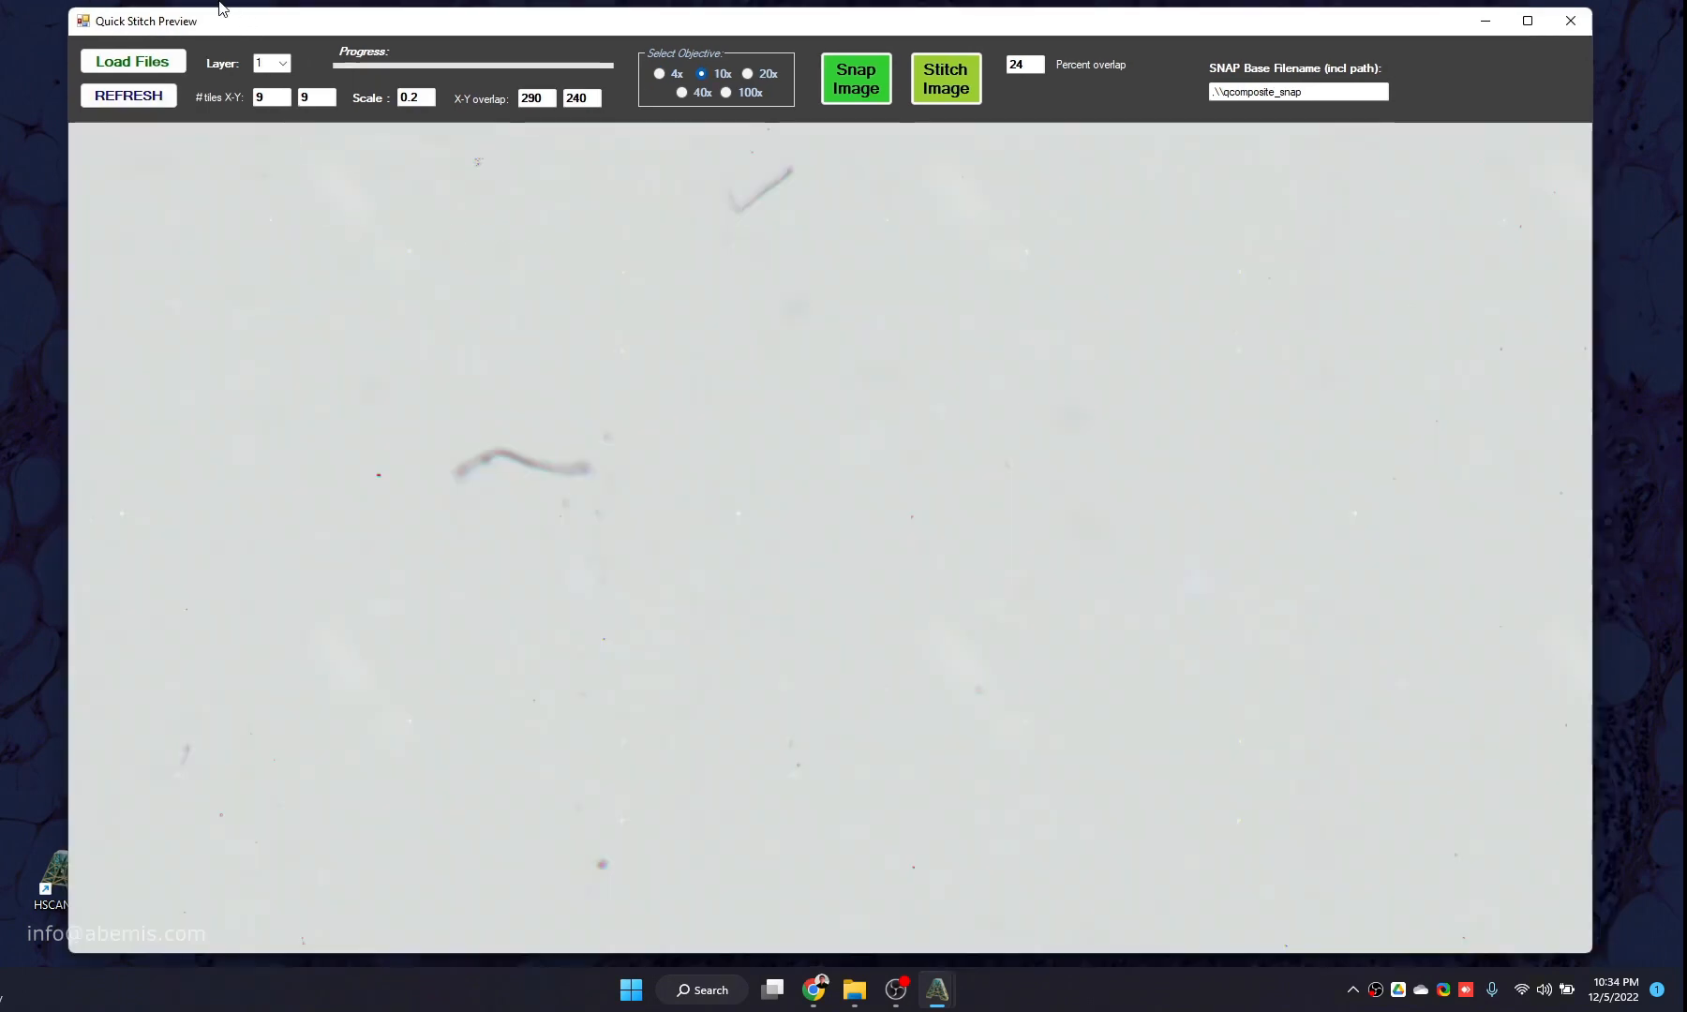
{"action": "left_click", "coordinate": [150, 65]}
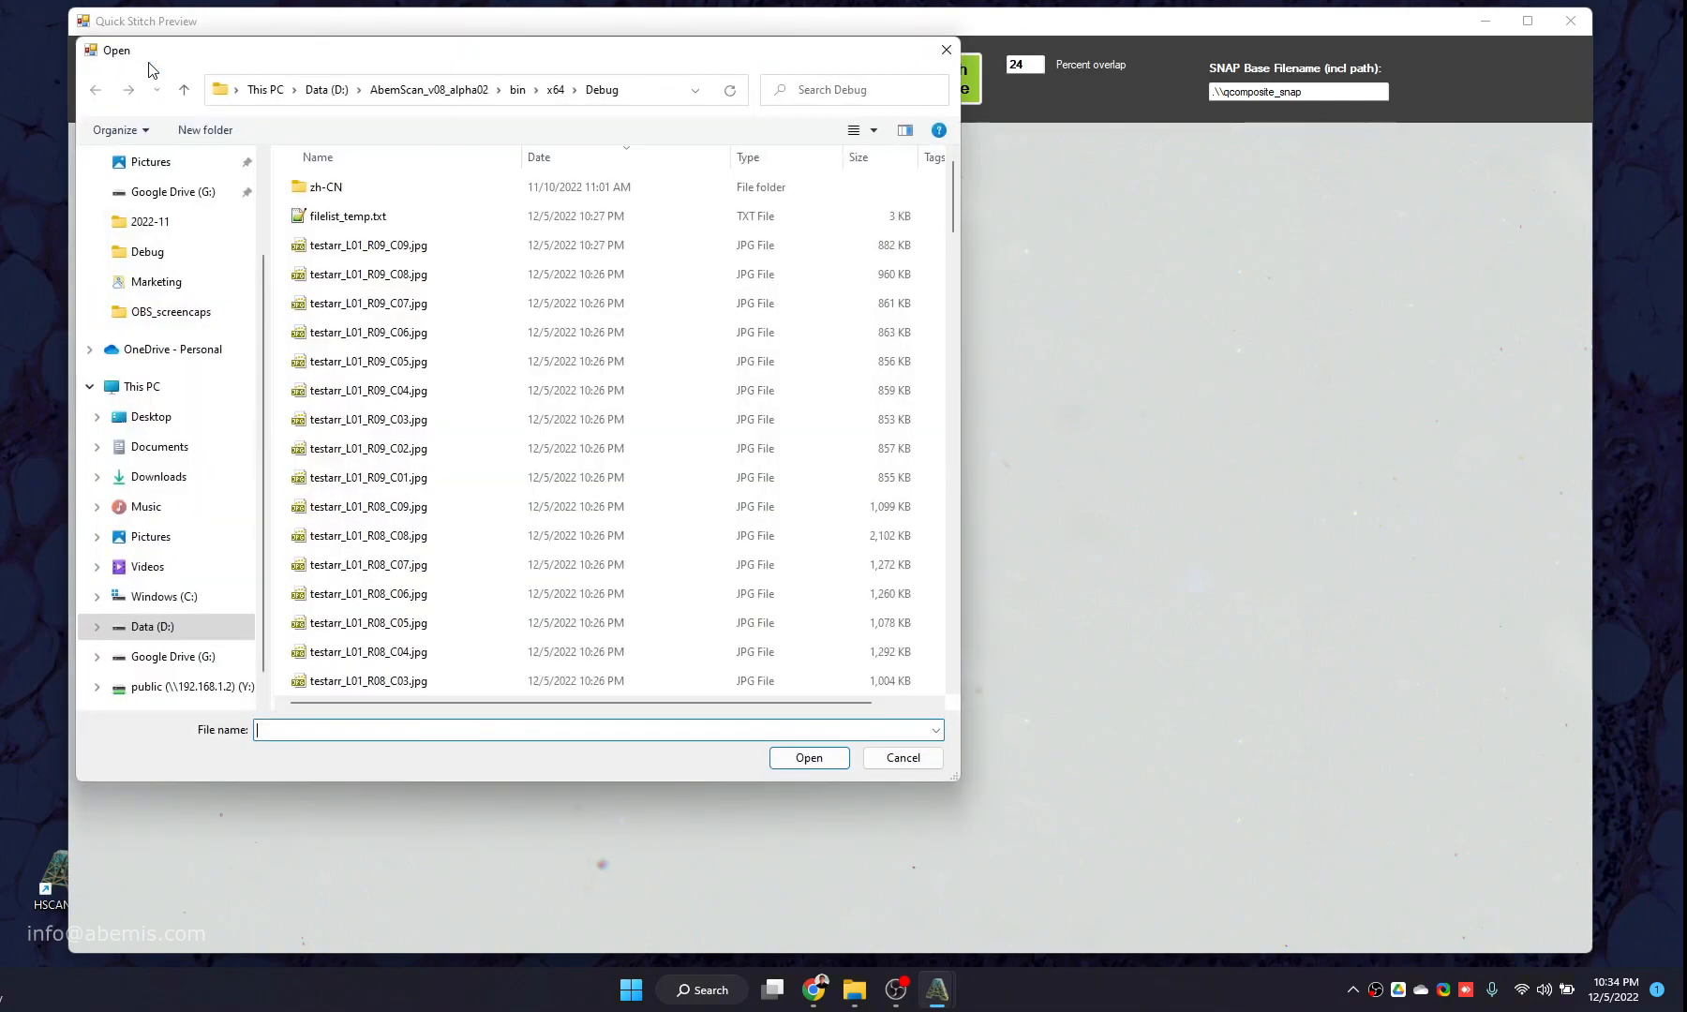
{"action": "left_click", "coordinate": [365, 246]}
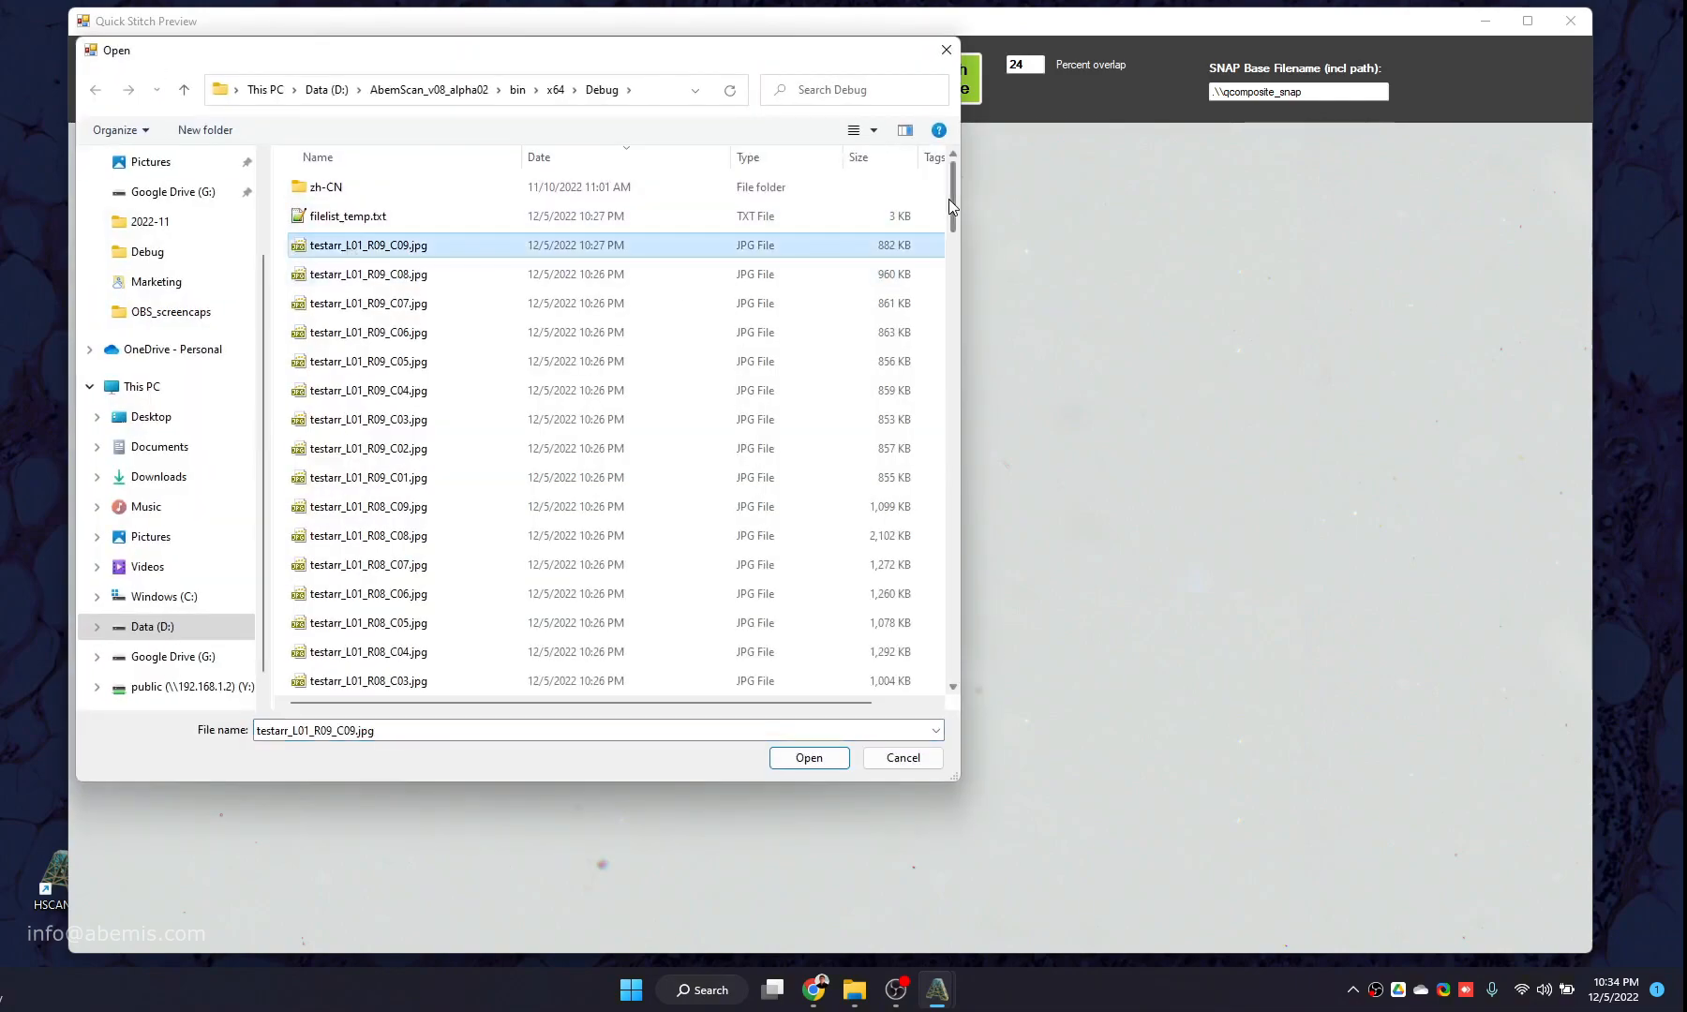
{"action": "left_click_drag", "start_coordinate": [951, 199], "coordinate": [963, 494]}
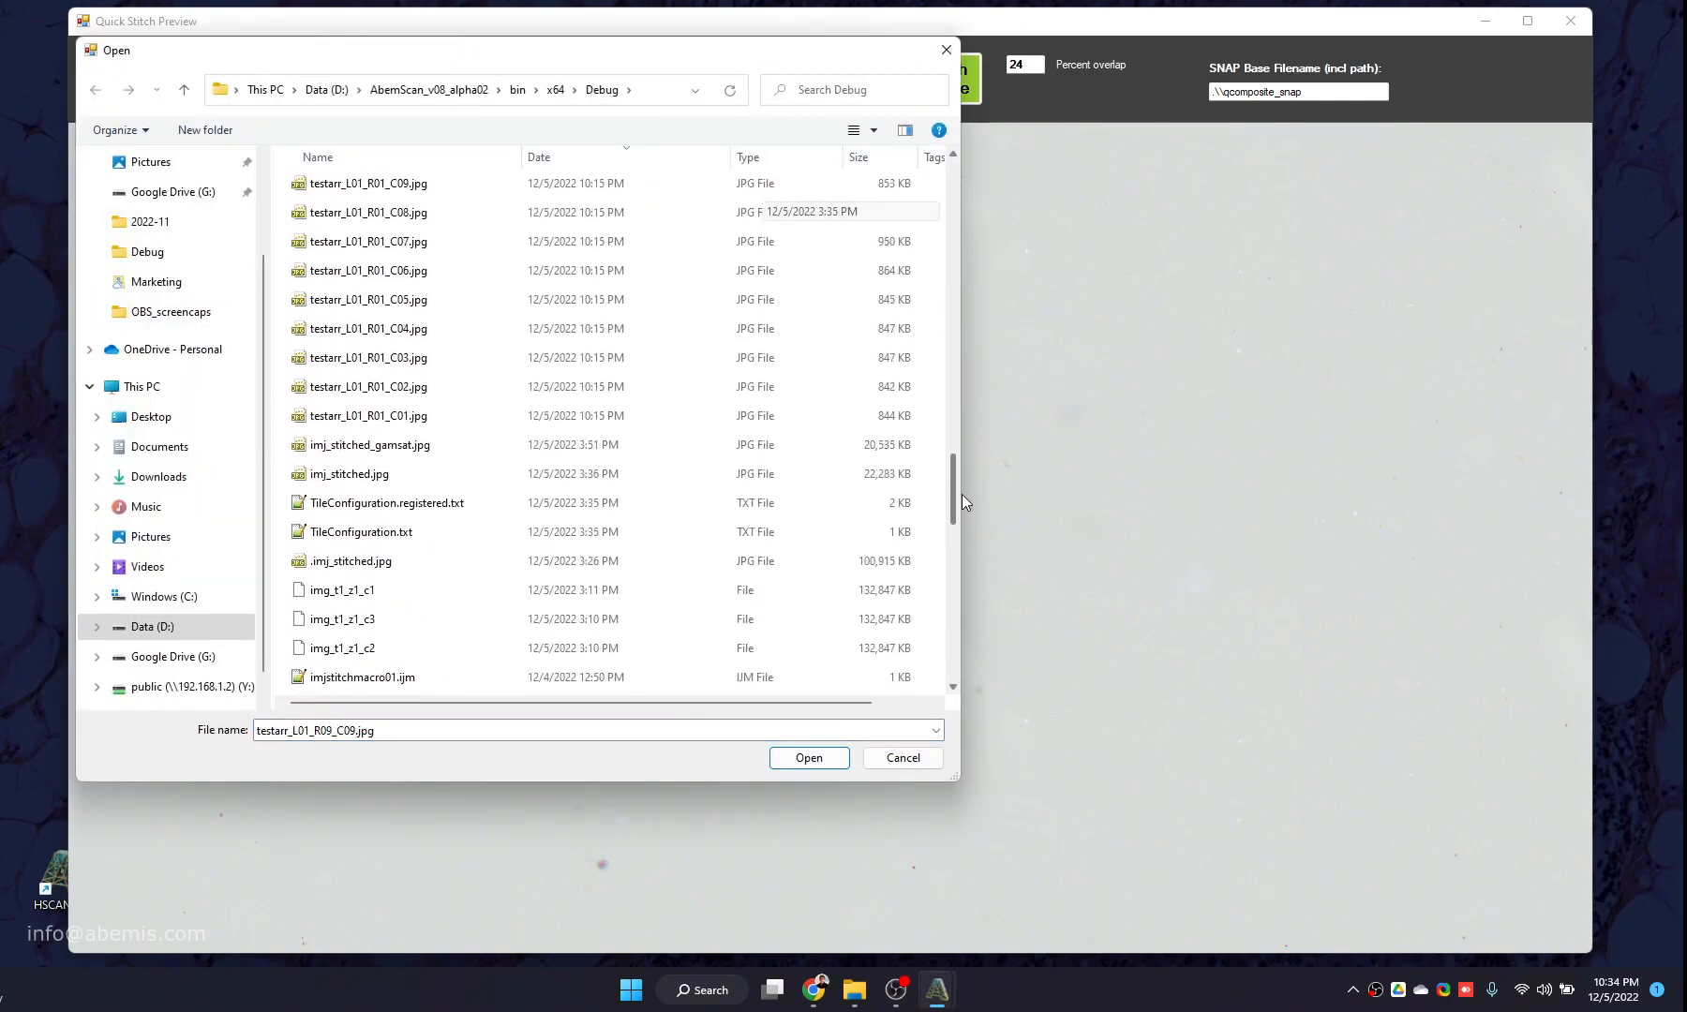
{"action": "left_click", "coordinate": [381, 418], "text": "shift"}
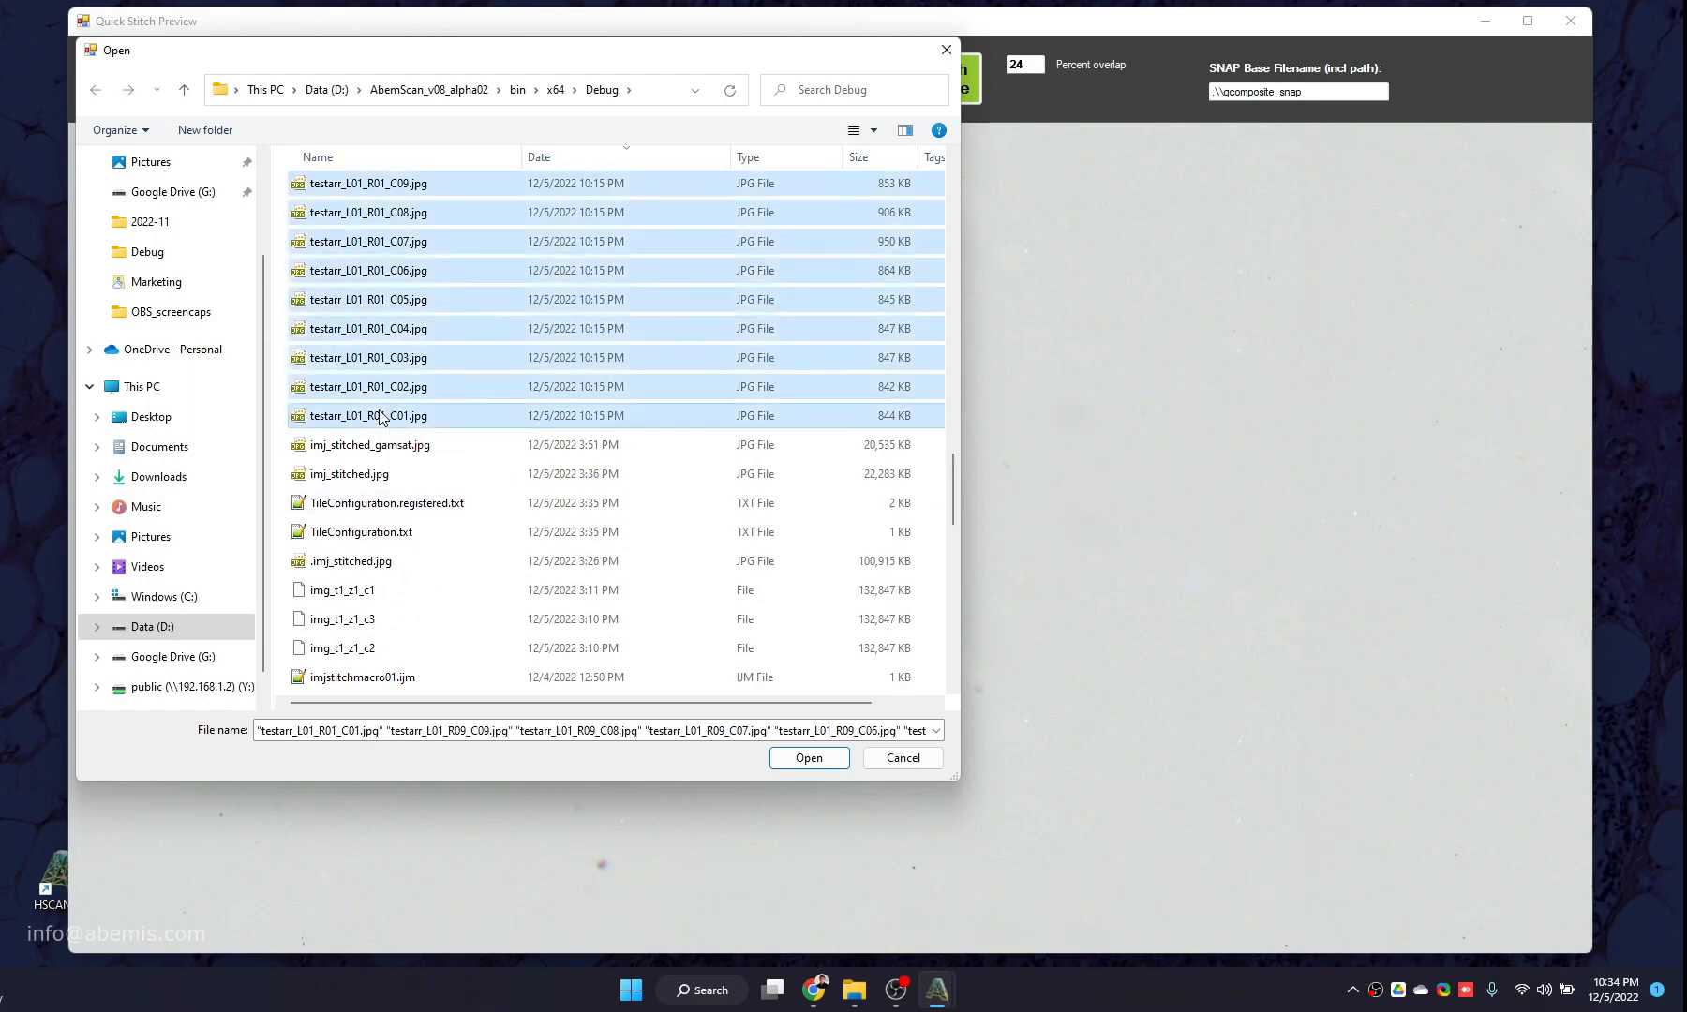
{"action": "left_click", "coordinate": [824, 760]}
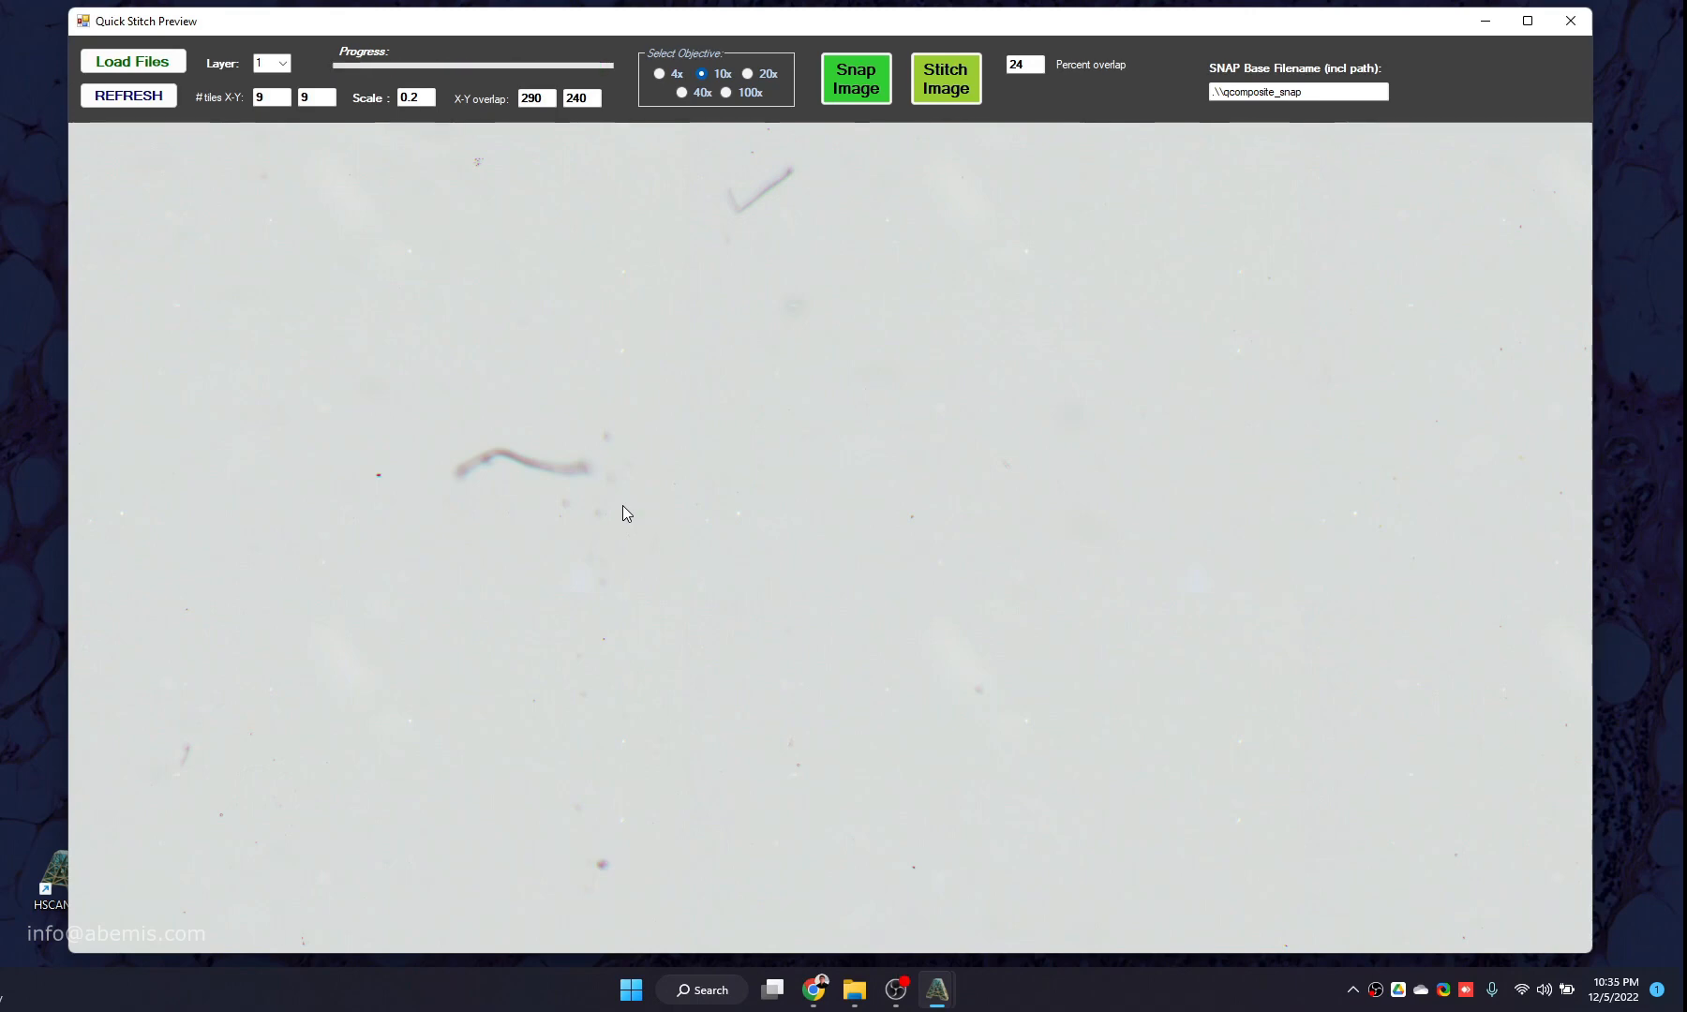
Examine the composite preview of the specimen, both as a whole and close up around the tissue folds and tile seams.
{"action": "scroll", "coordinate": [736, 471], "scroll_direction": "down", "scroll_amount": 2}
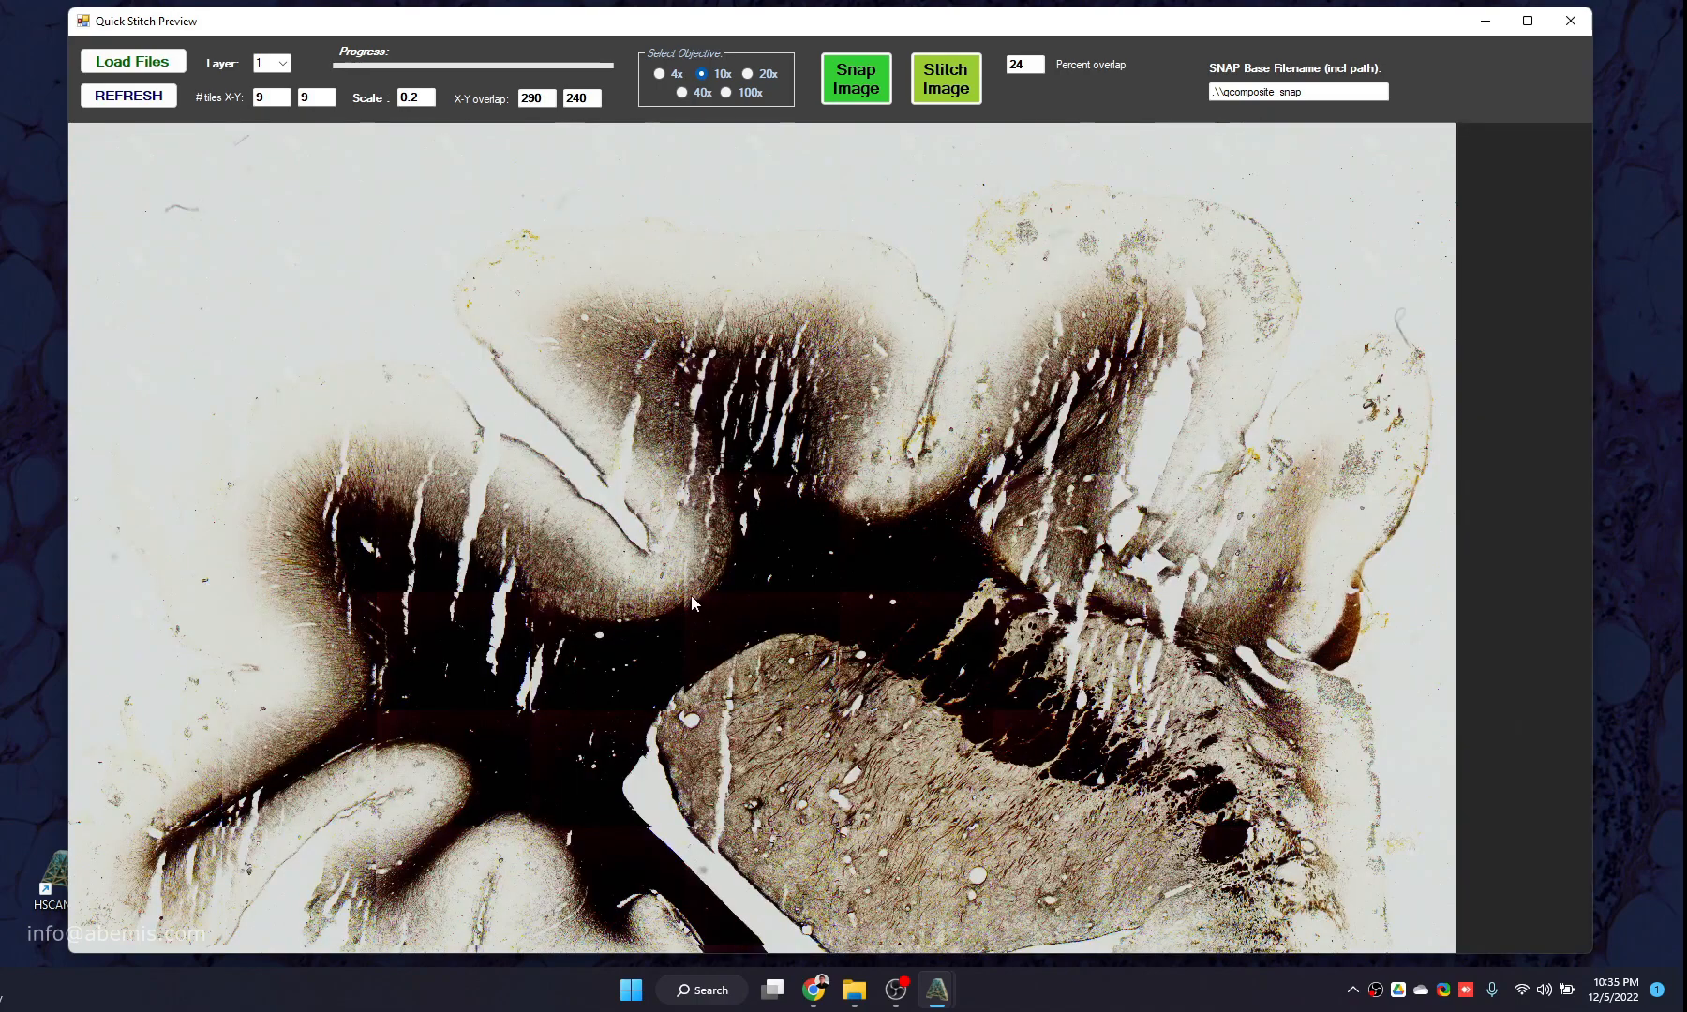
{"action": "scroll", "coordinate": [691, 596], "scroll_direction": "down", "scroll_amount": 2}
{"action": "scroll", "coordinate": [684, 596], "scroll_direction": "up", "scroll_amount": 1}
{"action": "scroll", "coordinate": [342, 257], "scroll_direction": "up", "scroll_amount": 1}
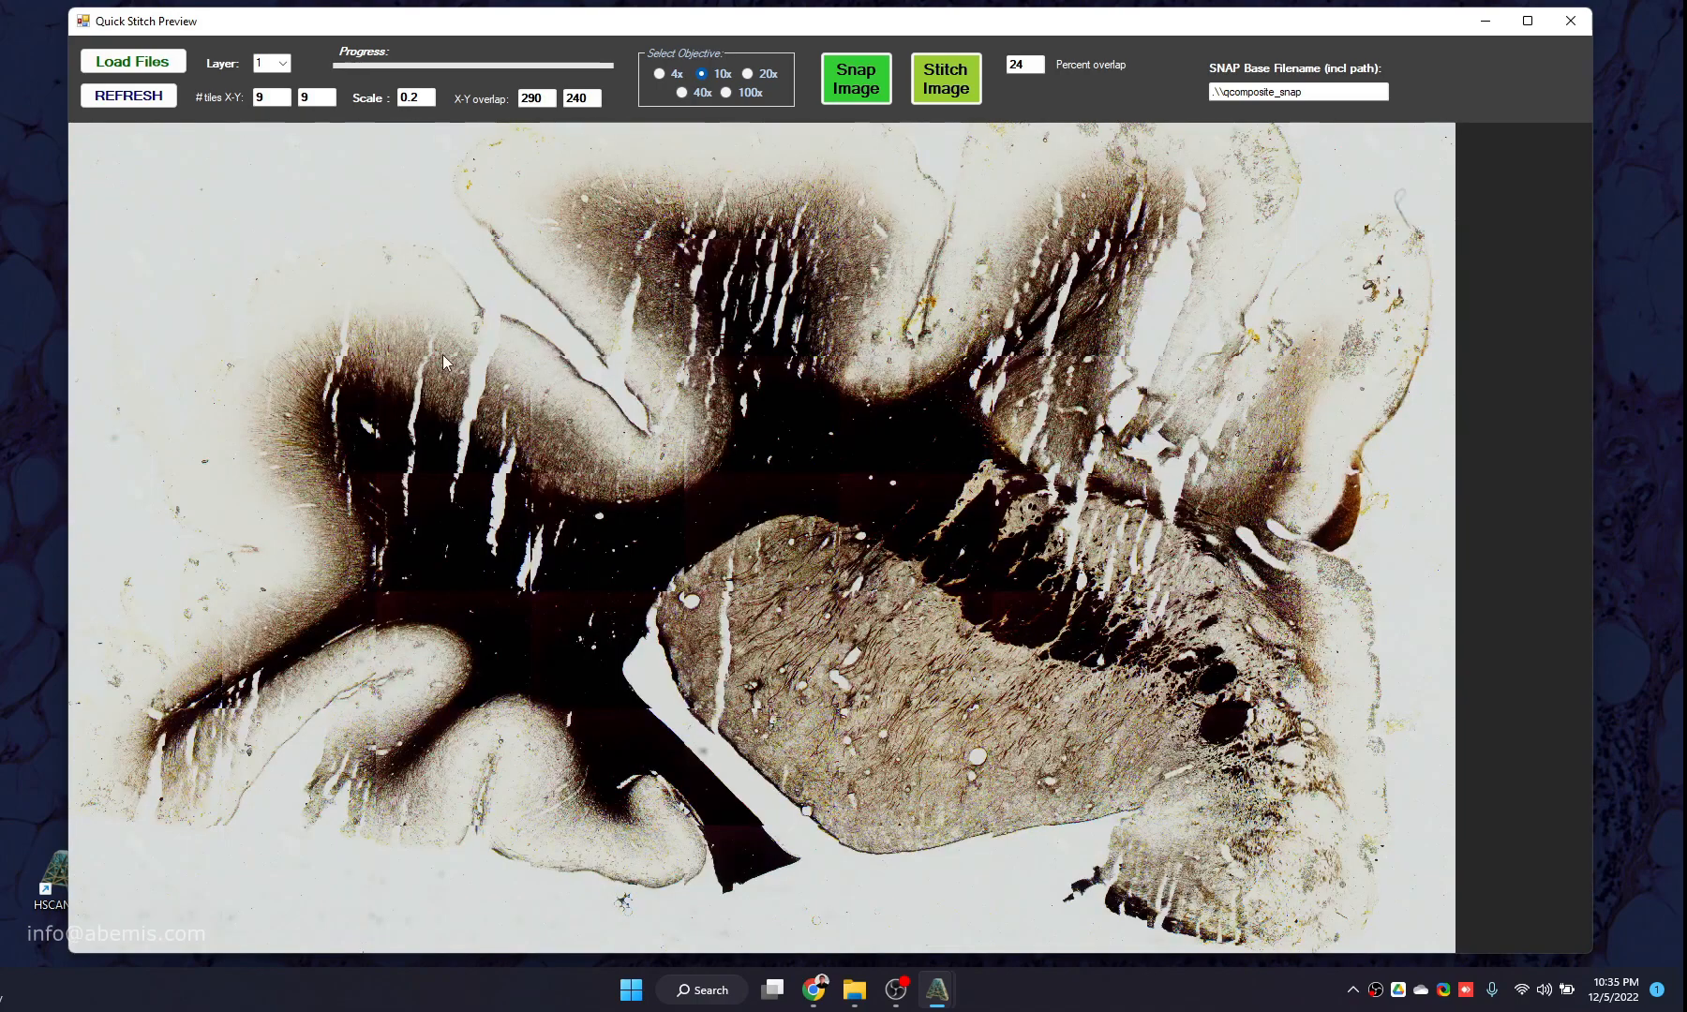
{"action": "scroll", "coordinate": [728, 429], "scroll_direction": "up", "scroll_amount": 1}
{"action": "scroll", "coordinate": [573, 411], "scroll_direction": "up", "scroll_amount": 1}
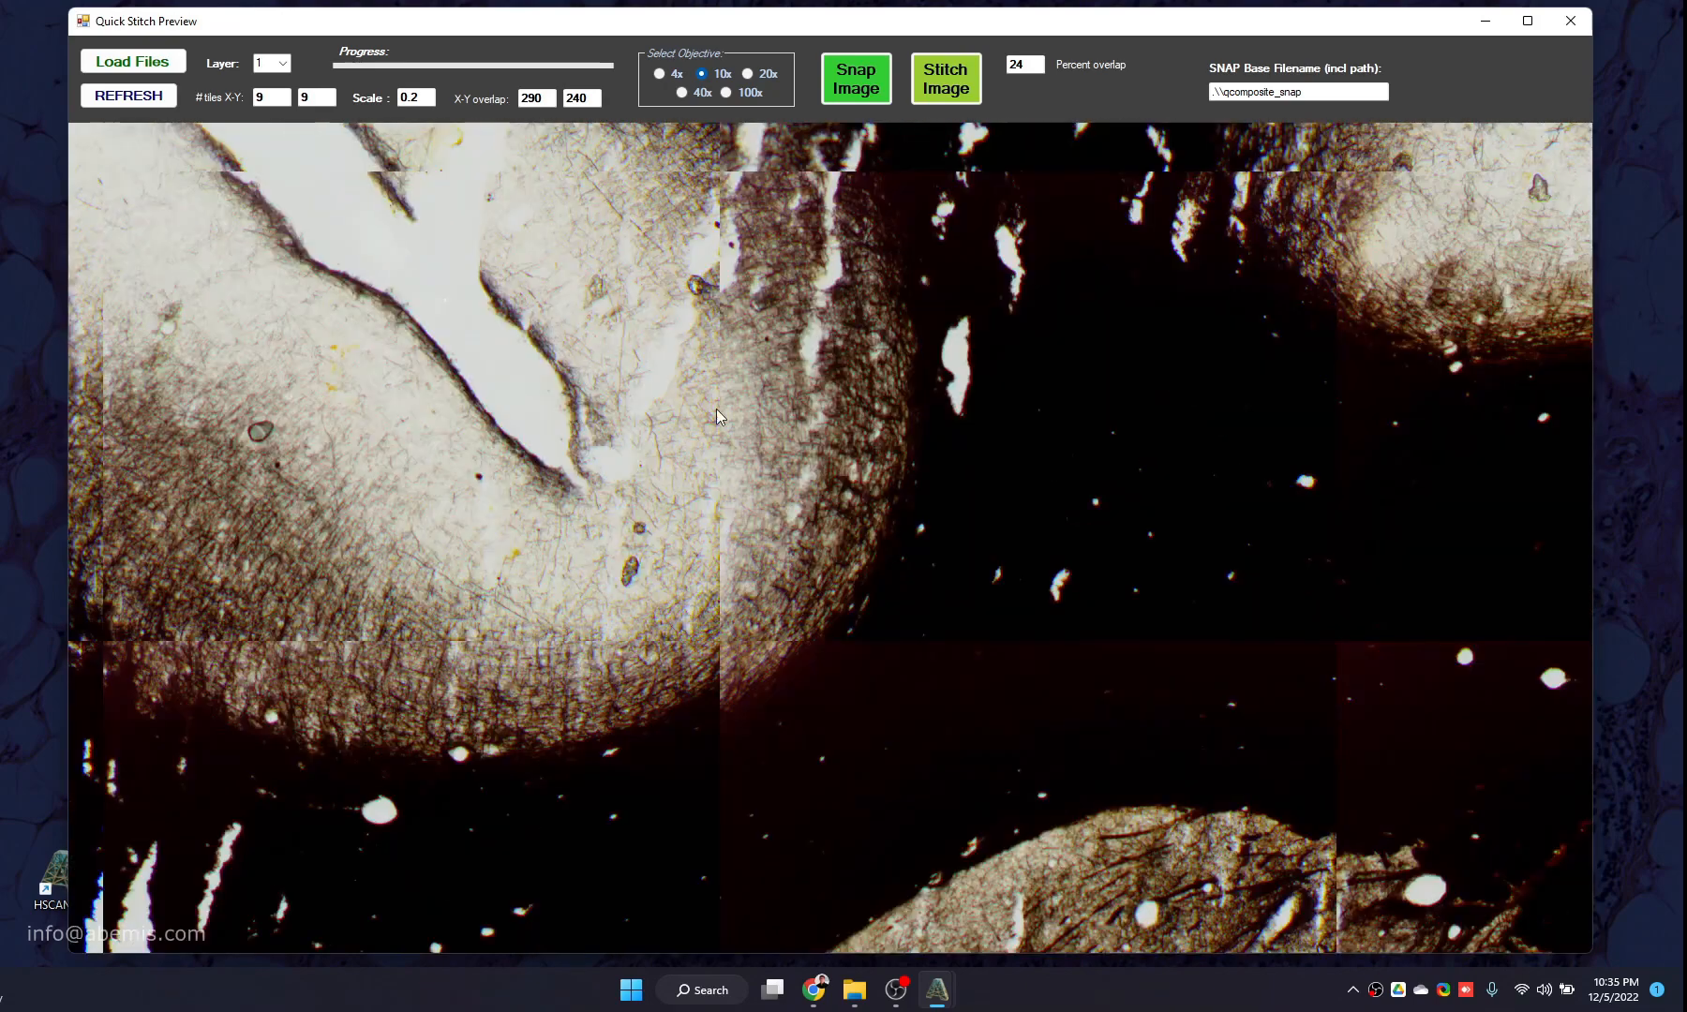
{"action": "left_click_drag", "start_coordinate": [778, 426], "coordinate": [574, 769]}
{"action": "left_click_drag", "start_coordinate": [1251, 443], "coordinate": [635, 604]}
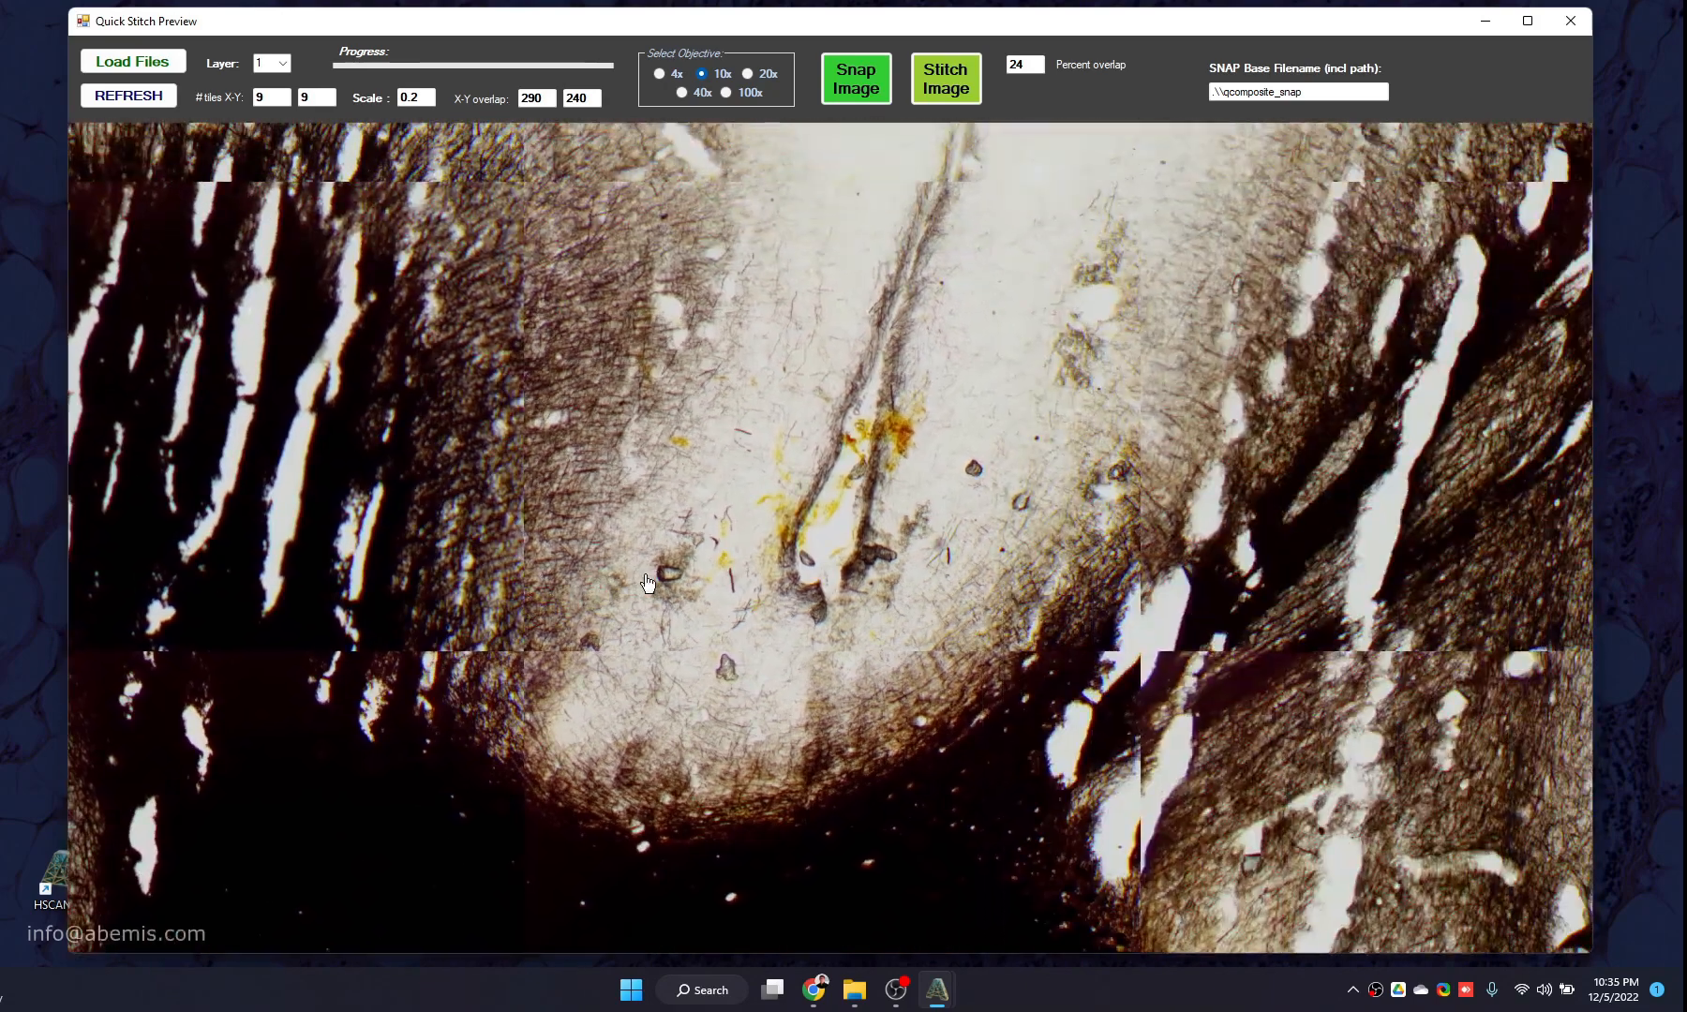
{"action": "scroll", "coordinate": [782, 547], "scroll_direction": "up", "scroll_amount": 1}
{"action": "scroll", "coordinate": [782, 548], "scroll_direction": "down", "scroll_amount": 1}
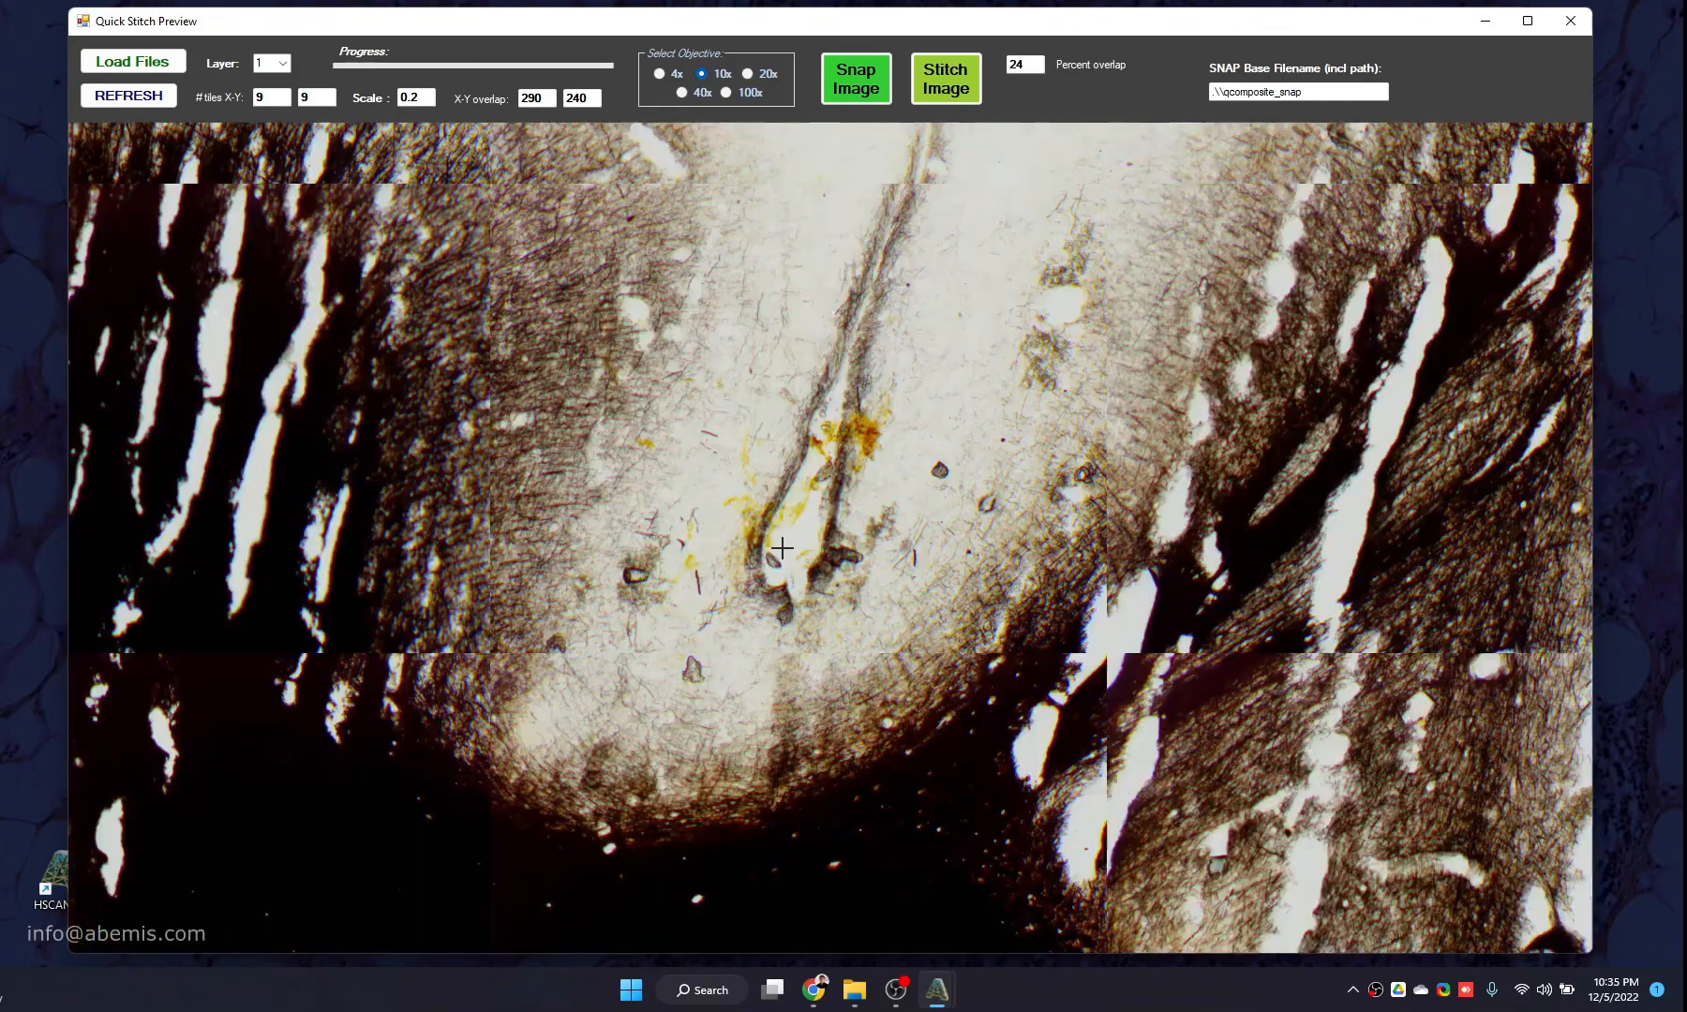
{"action": "scroll", "coordinate": [781, 547], "scroll_direction": "down", "scroll_amount": 1}
{"action": "scroll", "coordinate": [776, 548], "scroll_direction": "down", "scroll_amount": 1}
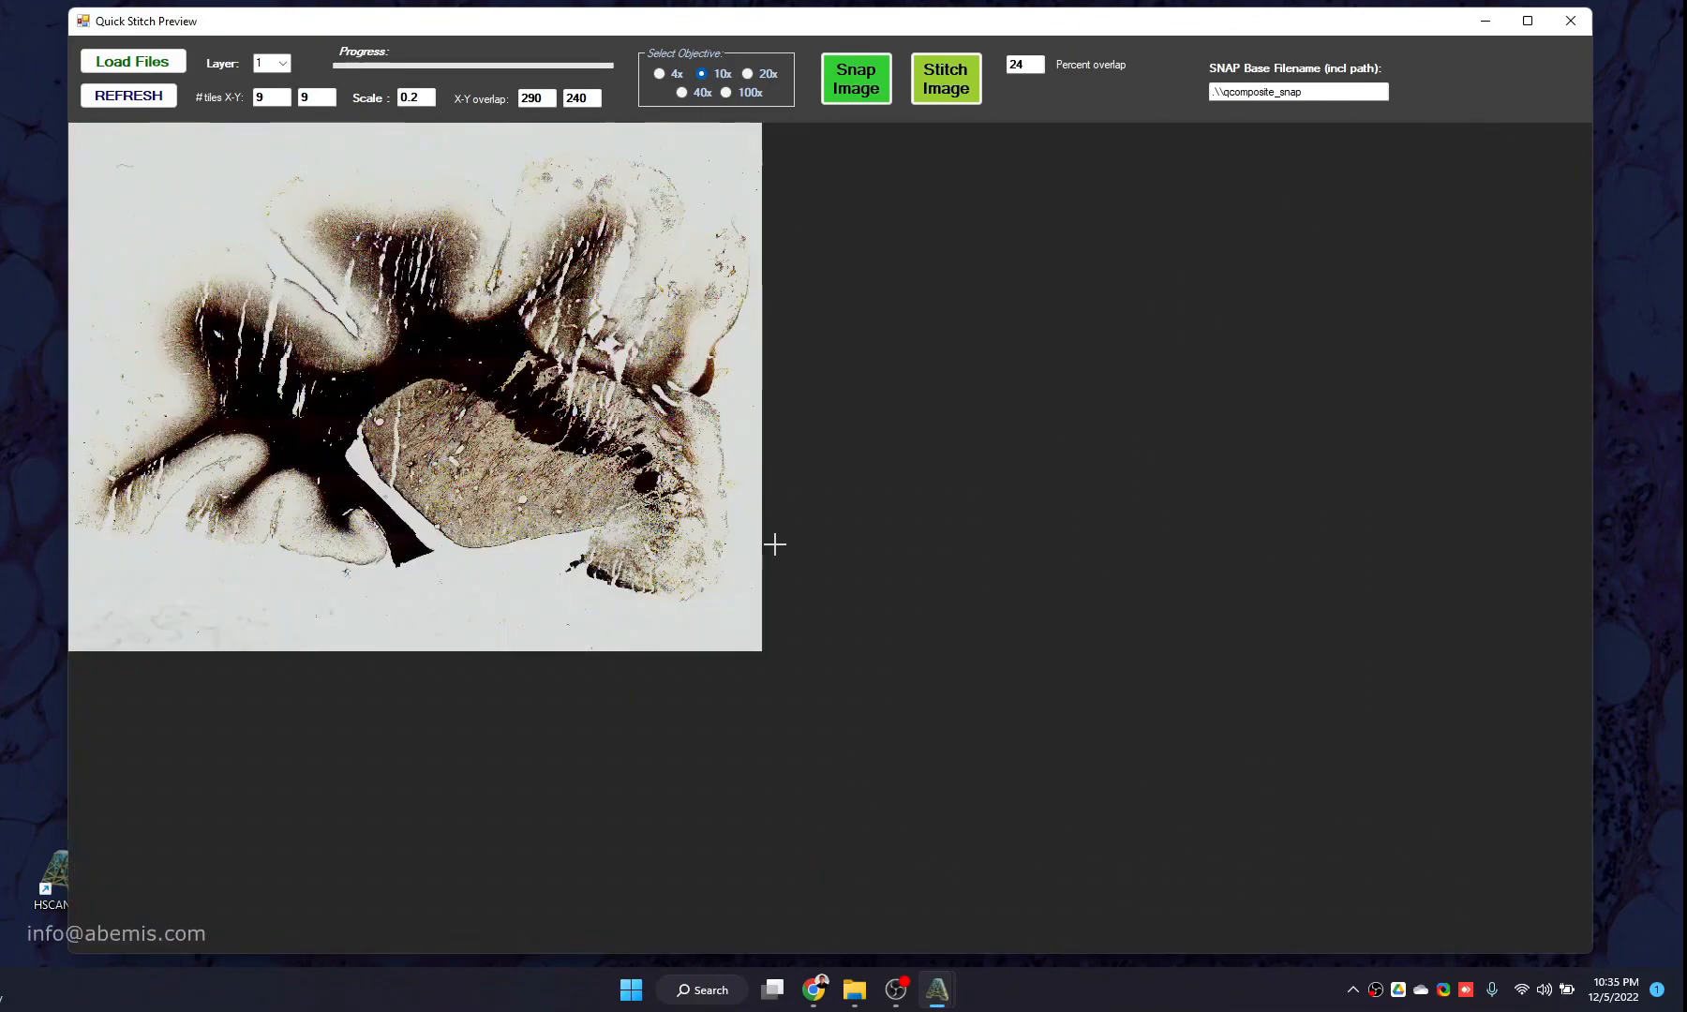
Save a snapshot of the full composite preview under the base filename qcomposite_snap.
{"action": "scroll", "coordinate": [623, 482], "scroll_direction": "up", "scroll_amount": 1}
{"action": "left_click_drag", "start_coordinate": [799, 380], "coordinate": [799, 451]}
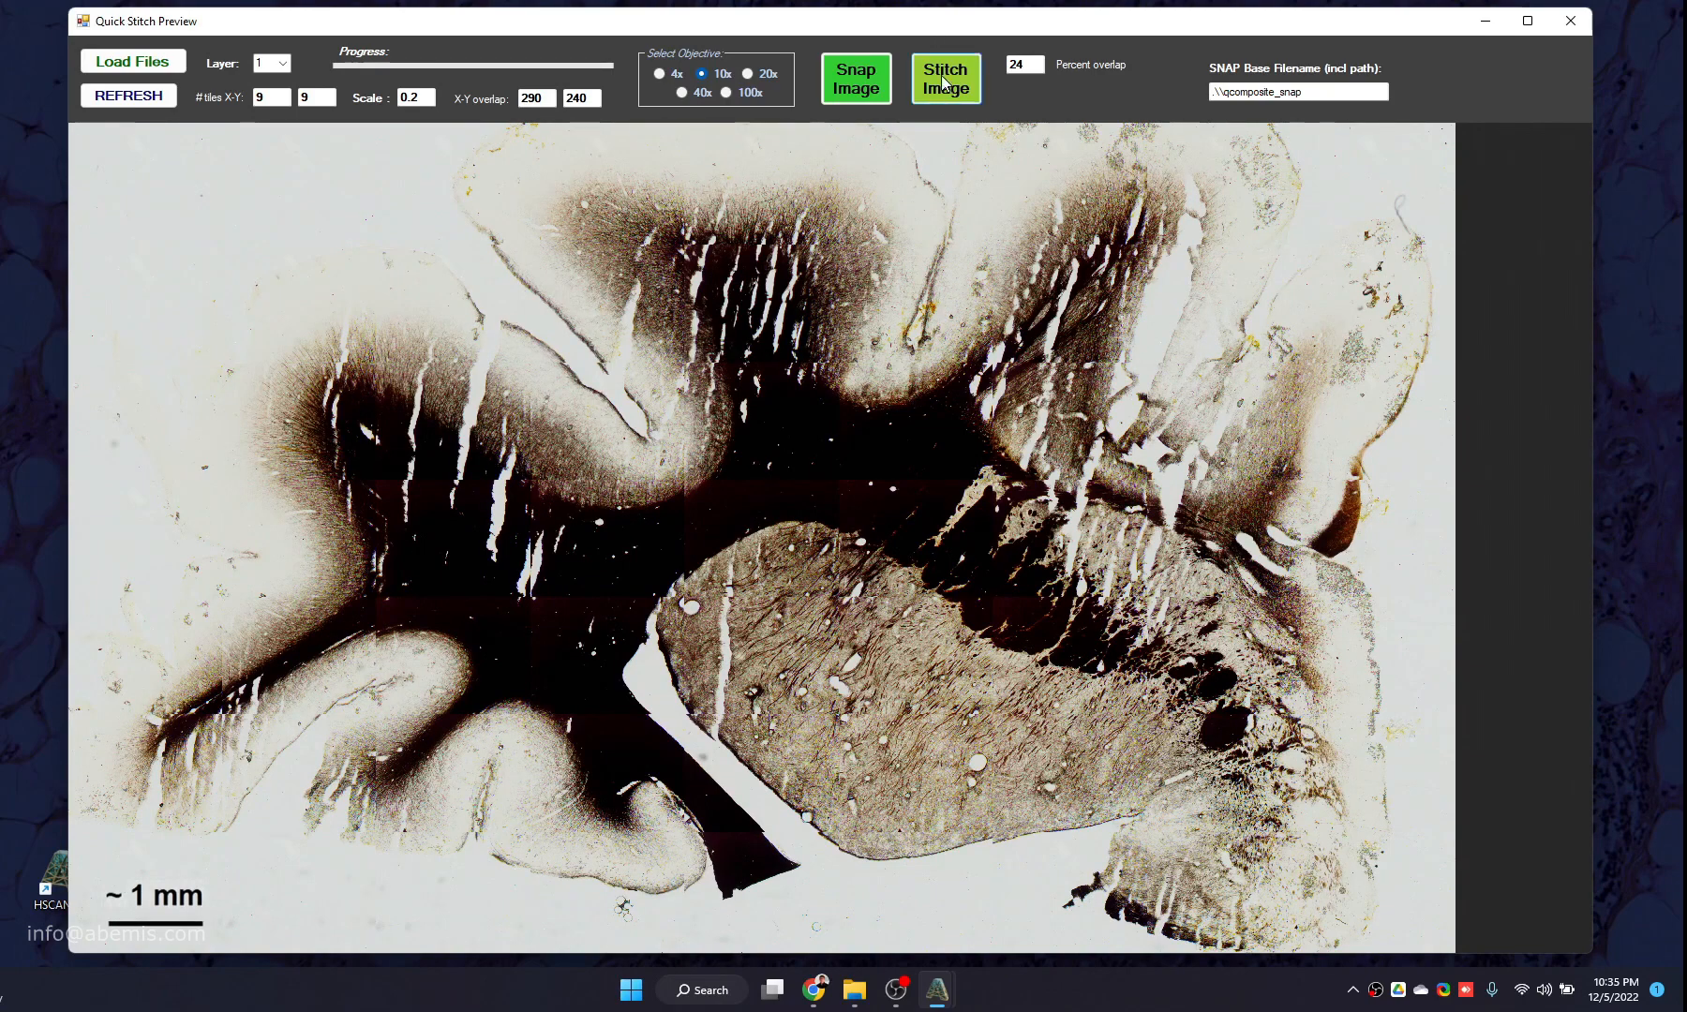
{"action": "left_click", "coordinate": [863, 88]}
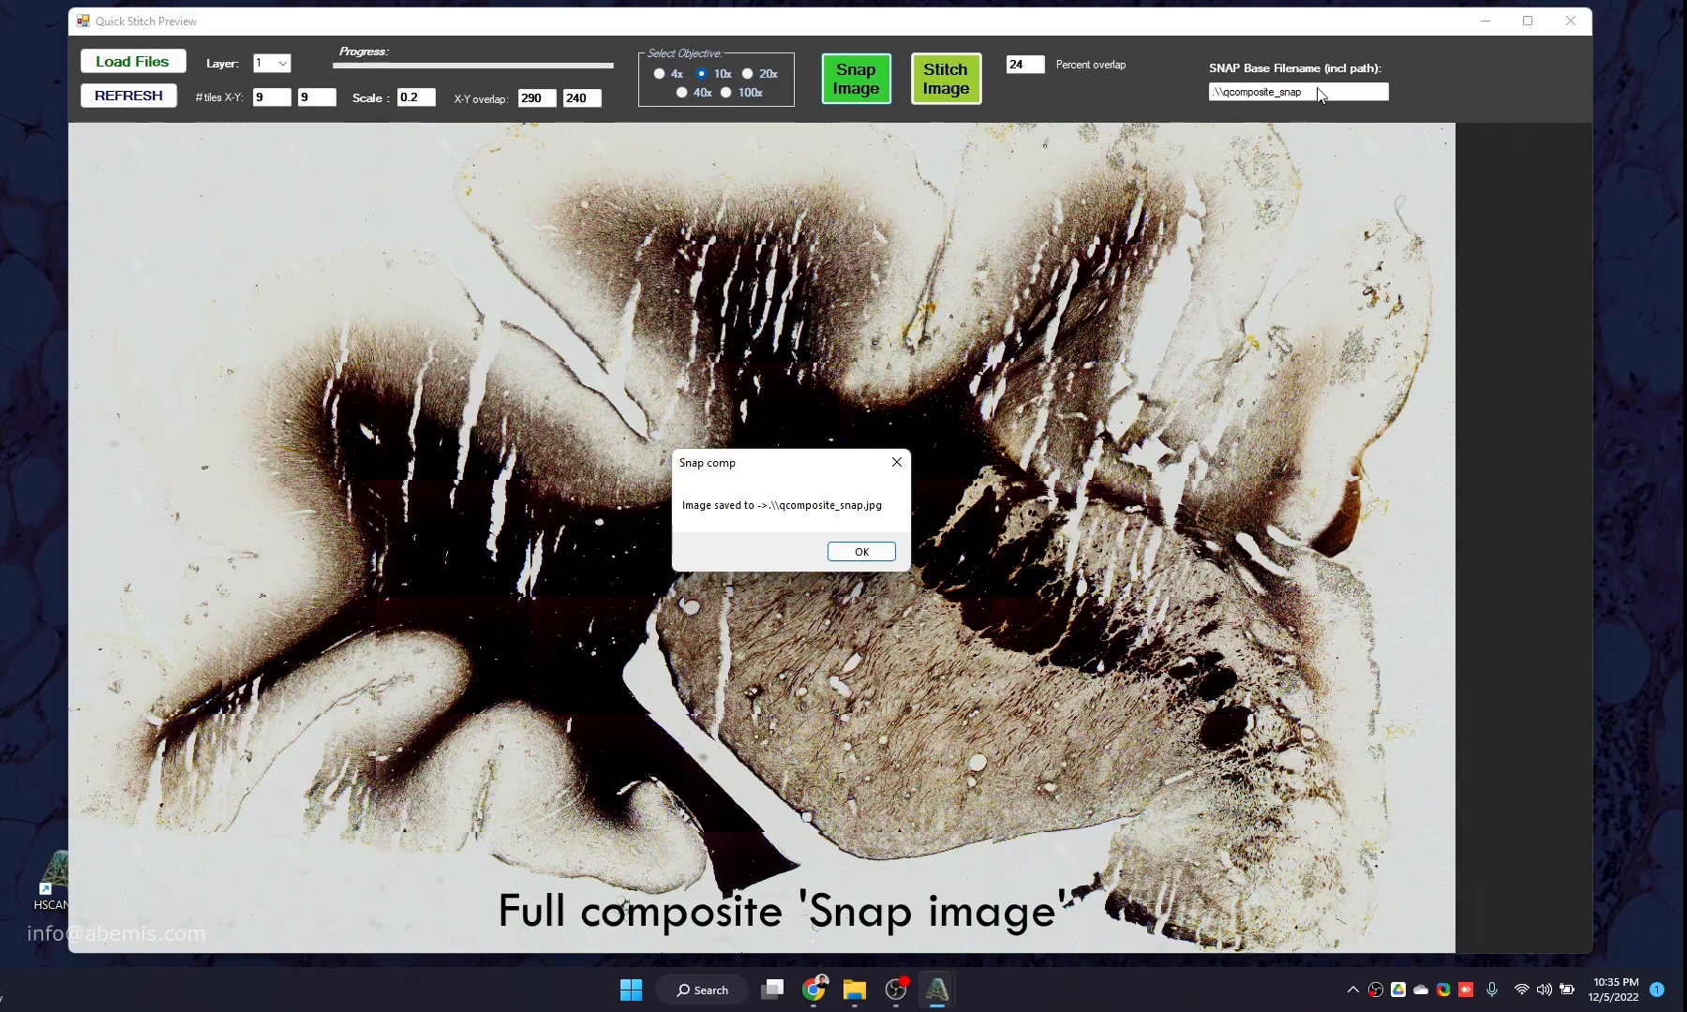
{"action": "left_click", "coordinate": [870, 552]}
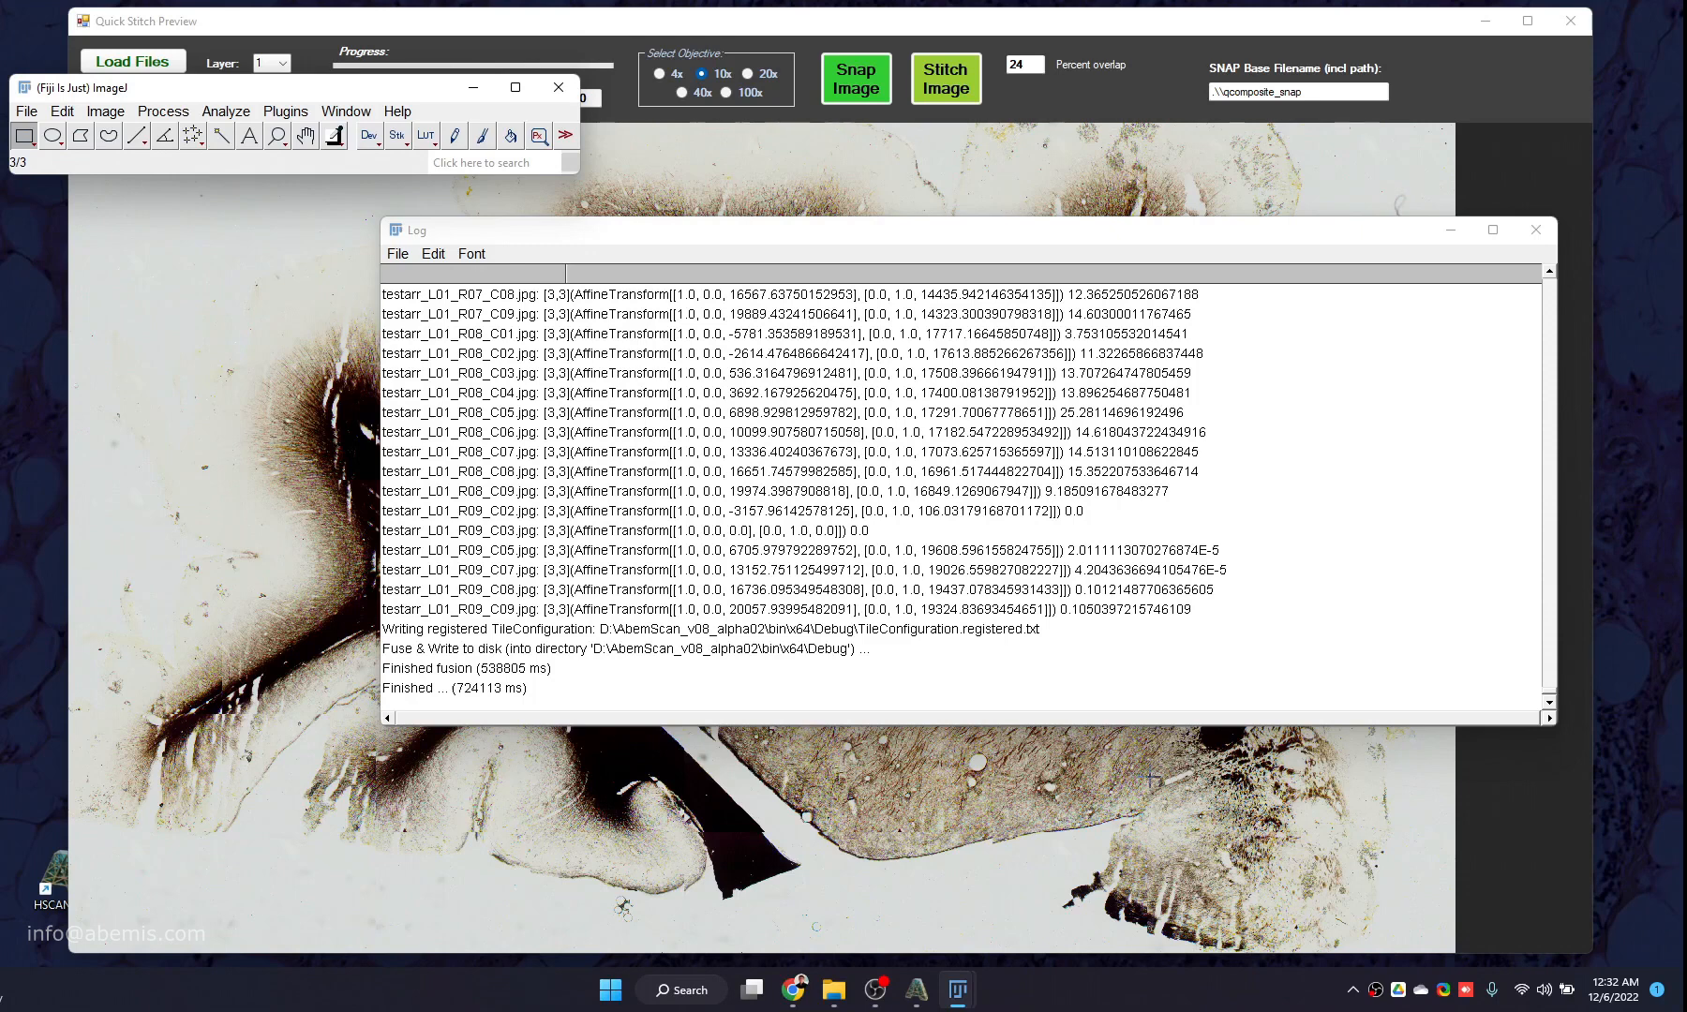
Open imj_stitched.jpg from the Debug folder in GIMP and widen the canvas area beside the docks.
{"action": "left_click", "coordinate": [833, 990]}
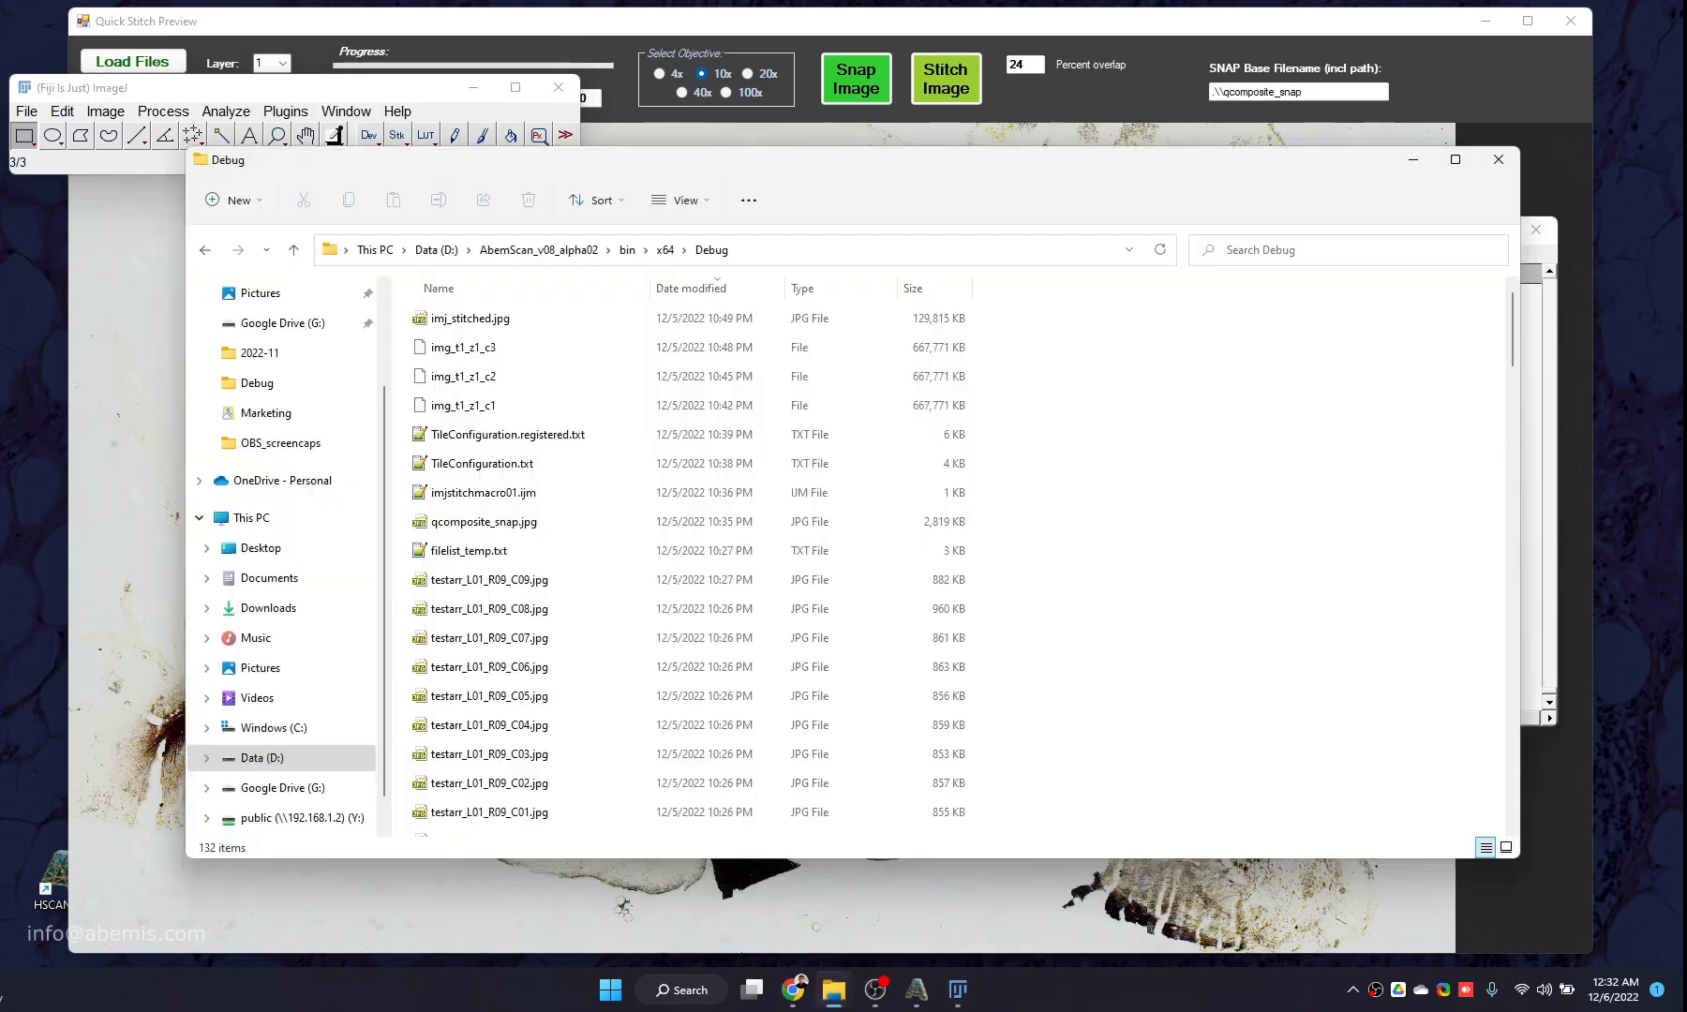
{"action": "left_click", "coordinate": [456, 324]}
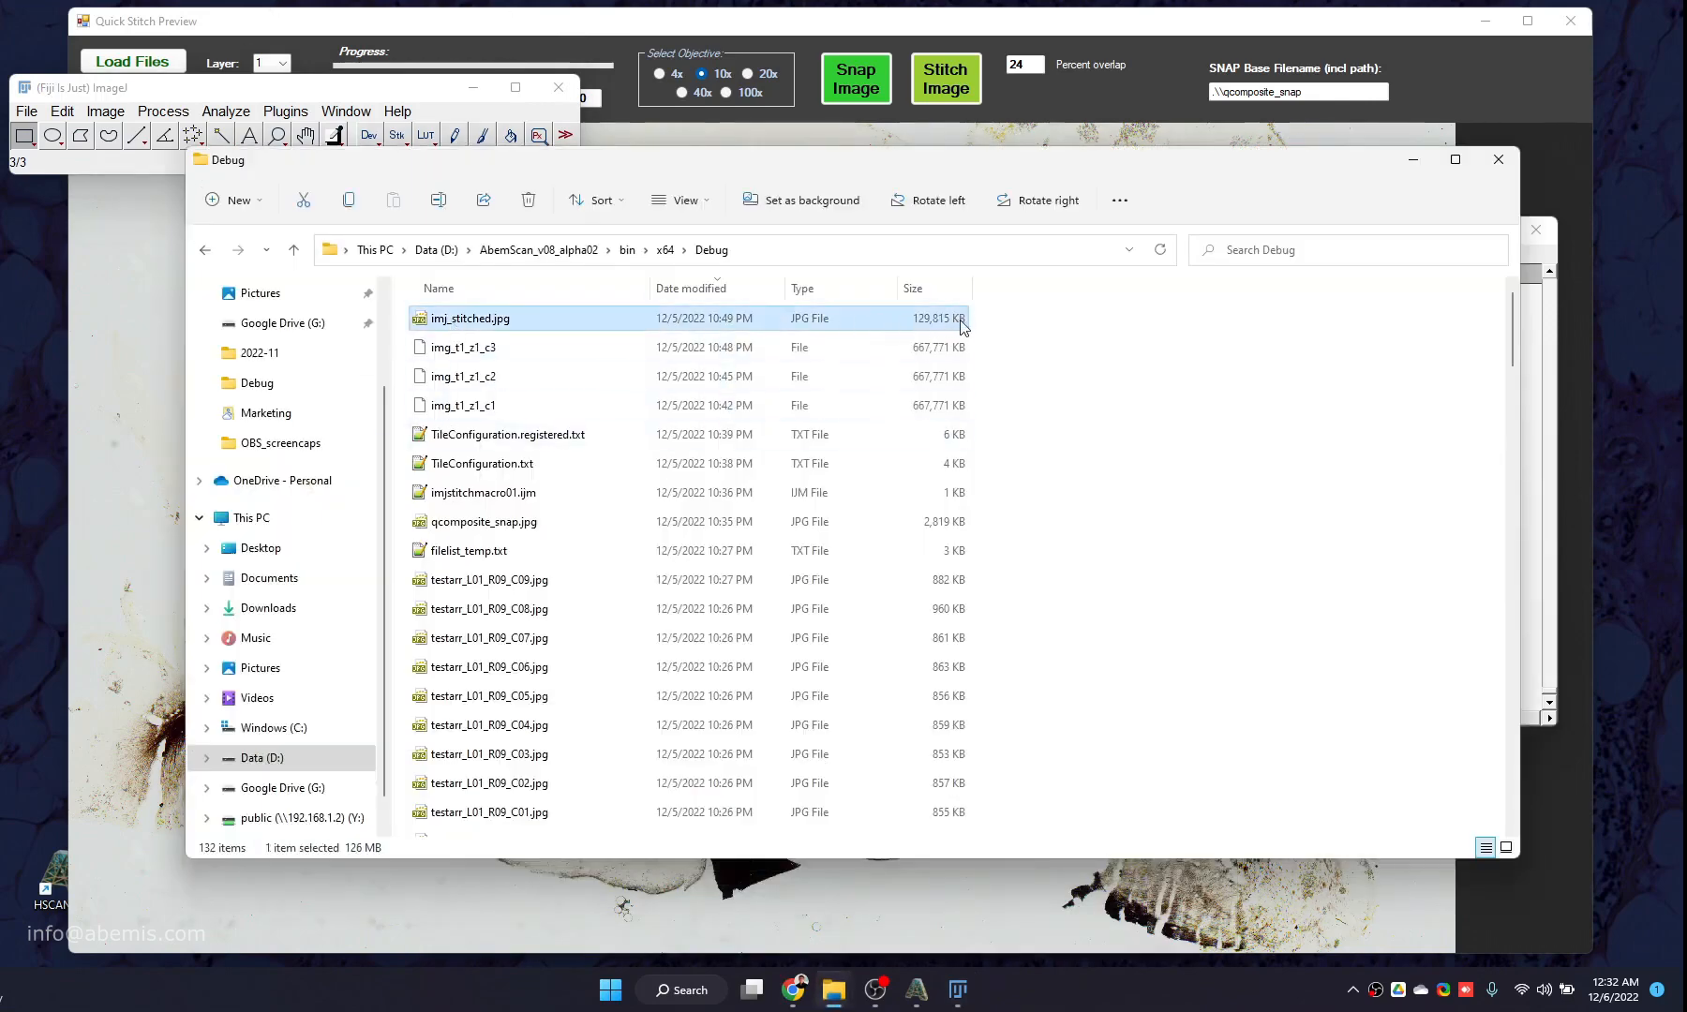
{"action": "right_click", "coordinate": [472, 323]}
{"action": "mouse_move", "coordinate": [653, 420]}
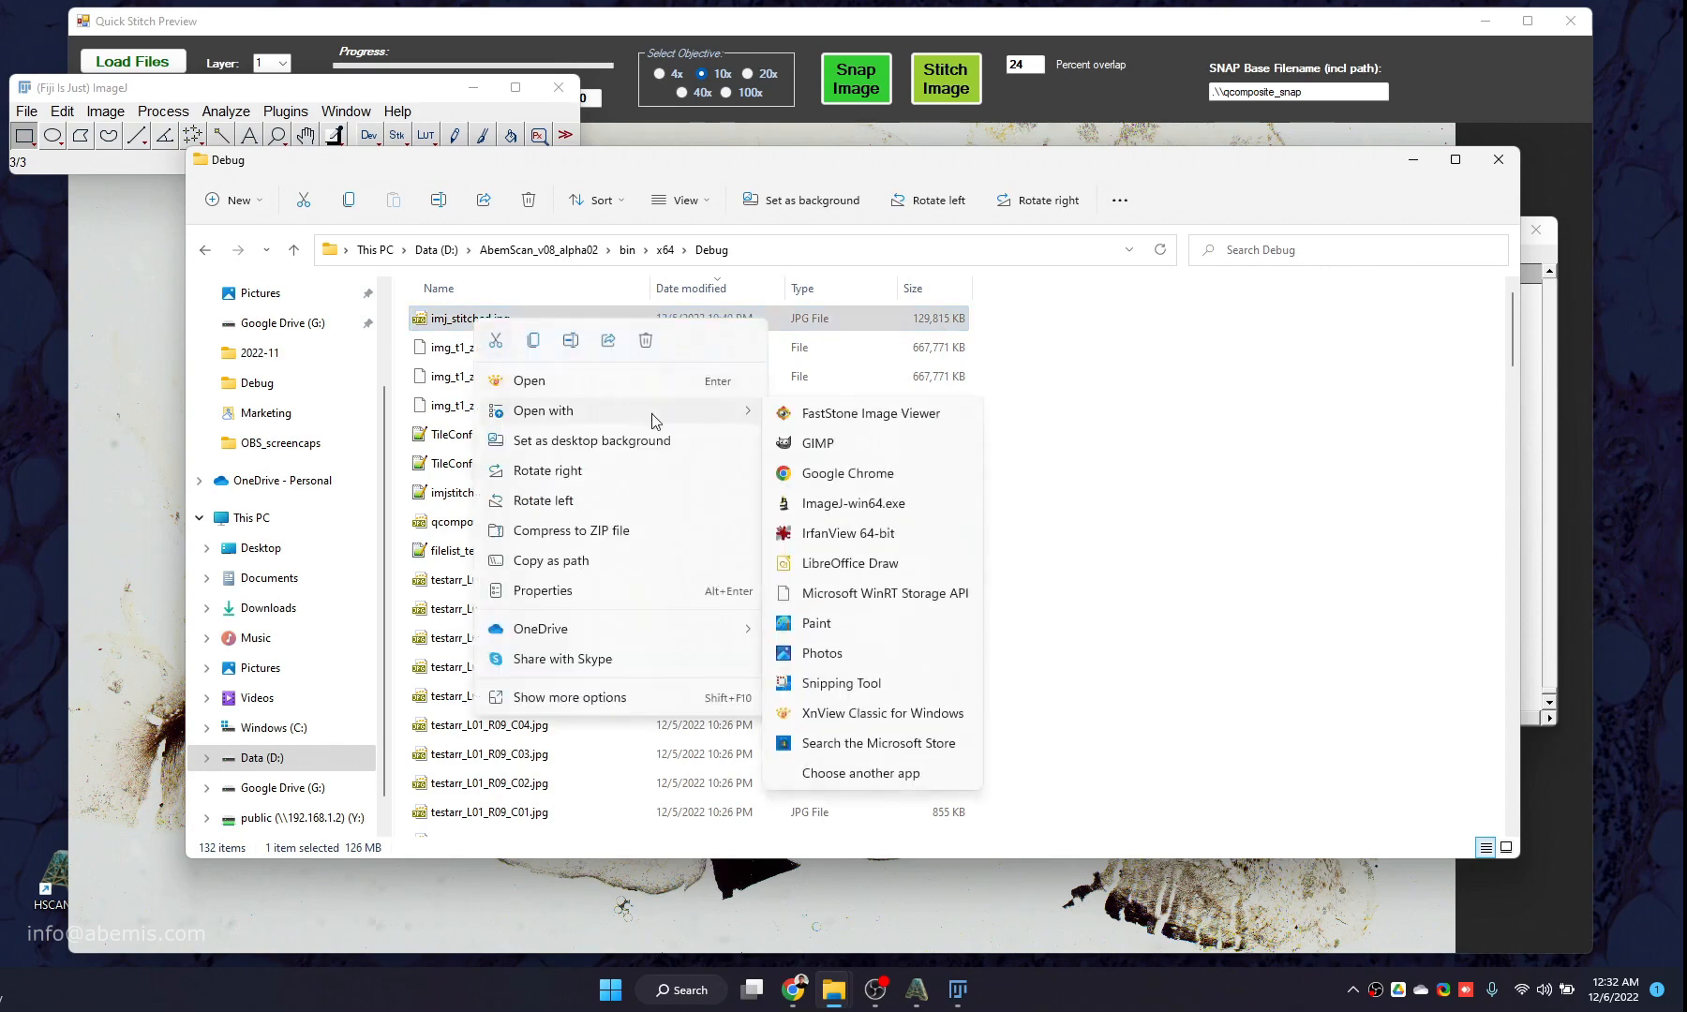
{"action": "left_click", "coordinate": [867, 443]}
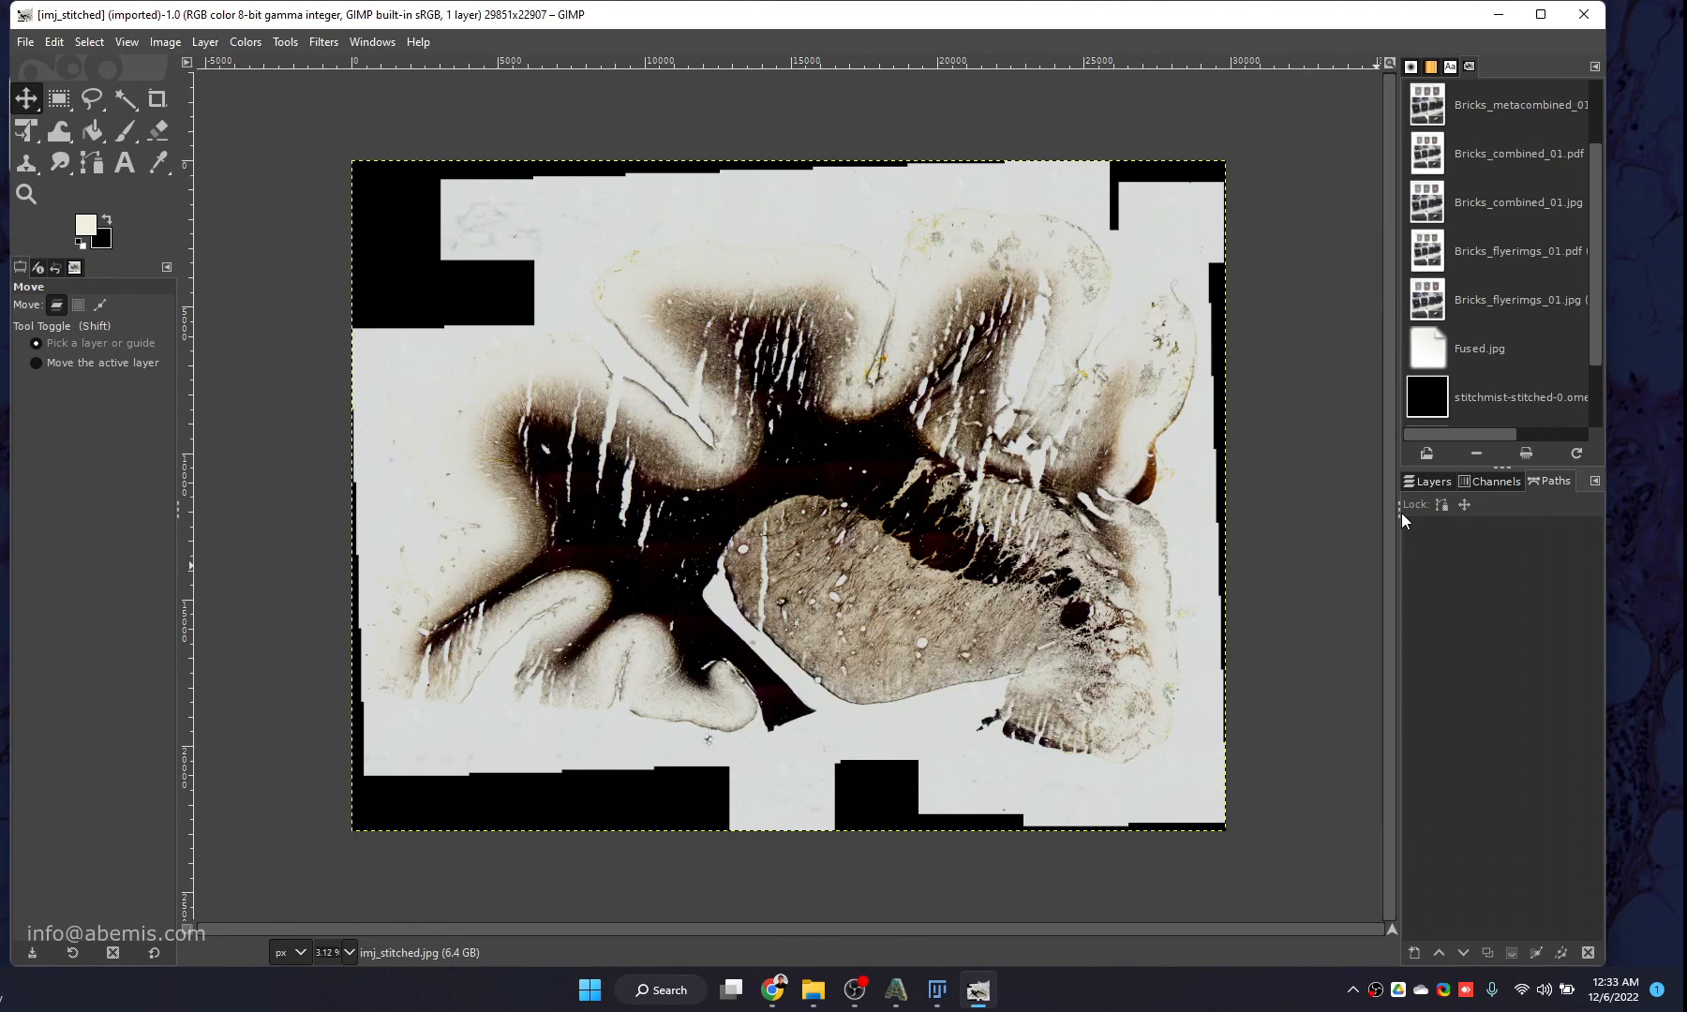
{"action": "left_click_drag", "start_coordinate": [1399, 509], "coordinate": [1480, 511]}
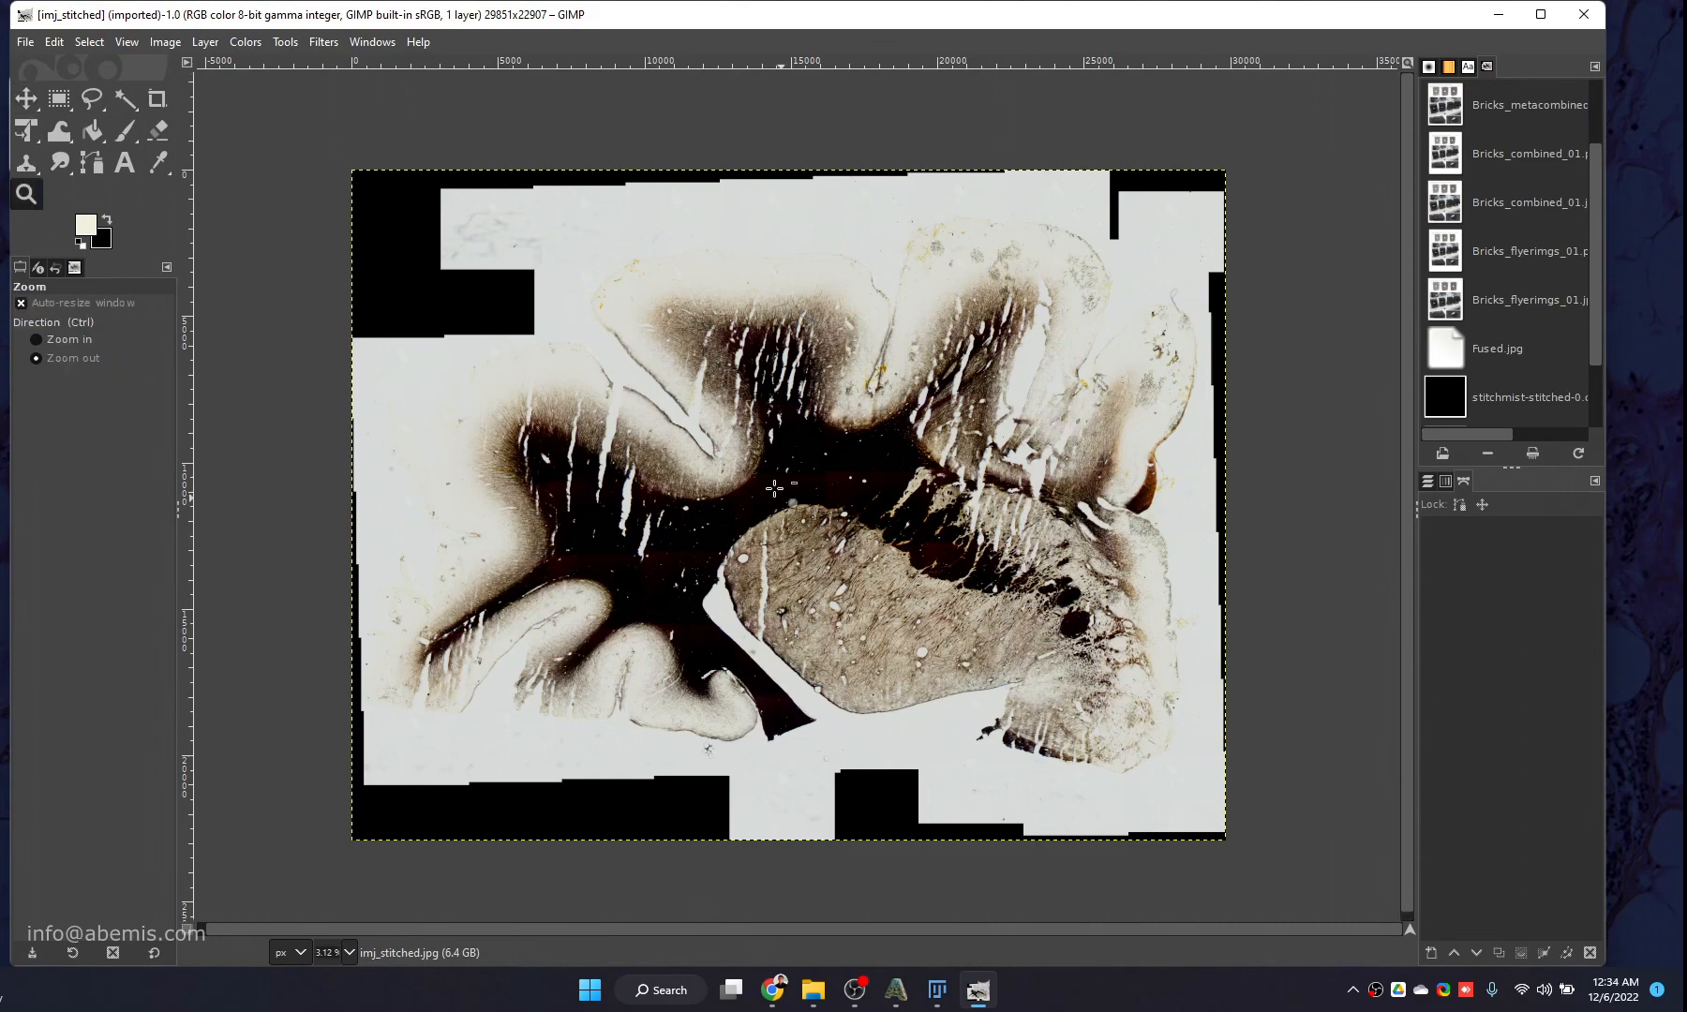
Inspect the stitched image close up along the tissue folds and tile joins, and review the overall specimen and its outer edges.
{"action": "key", "text": "z"}
{"action": "left_click", "coordinate": [773, 483]}
{"action": "left_click", "coordinate": [774, 488]}
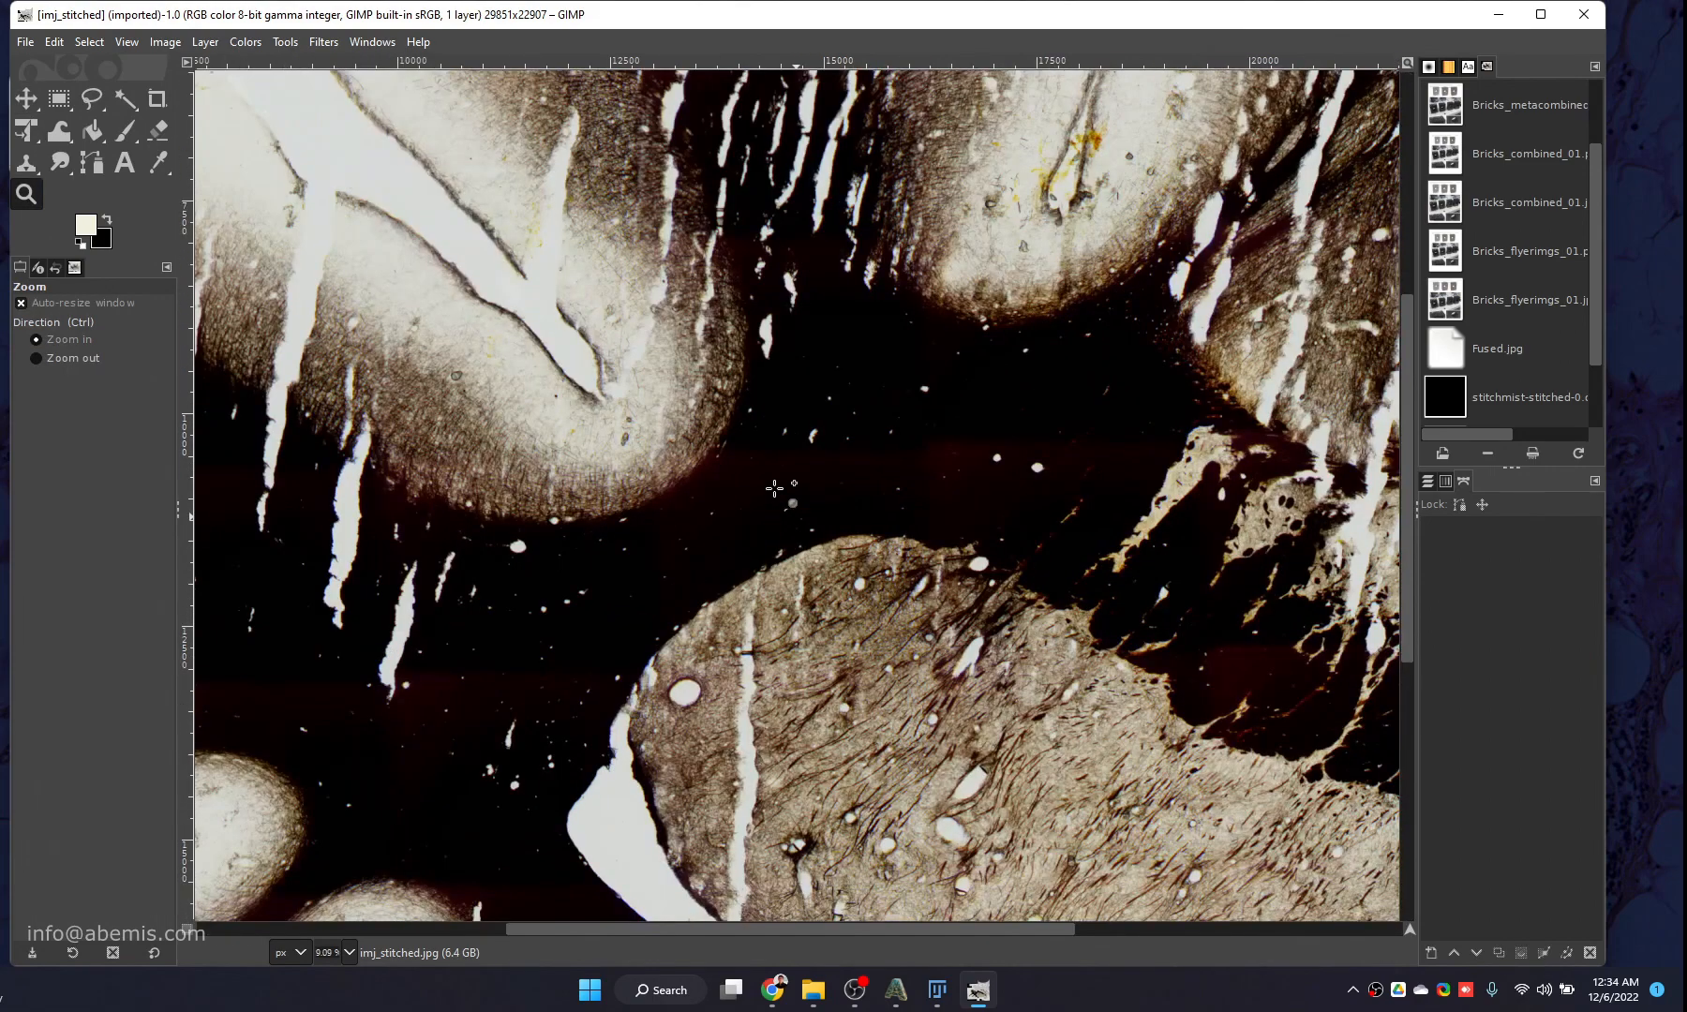
{"action": "left_click", "coordinate": [774, 488]}
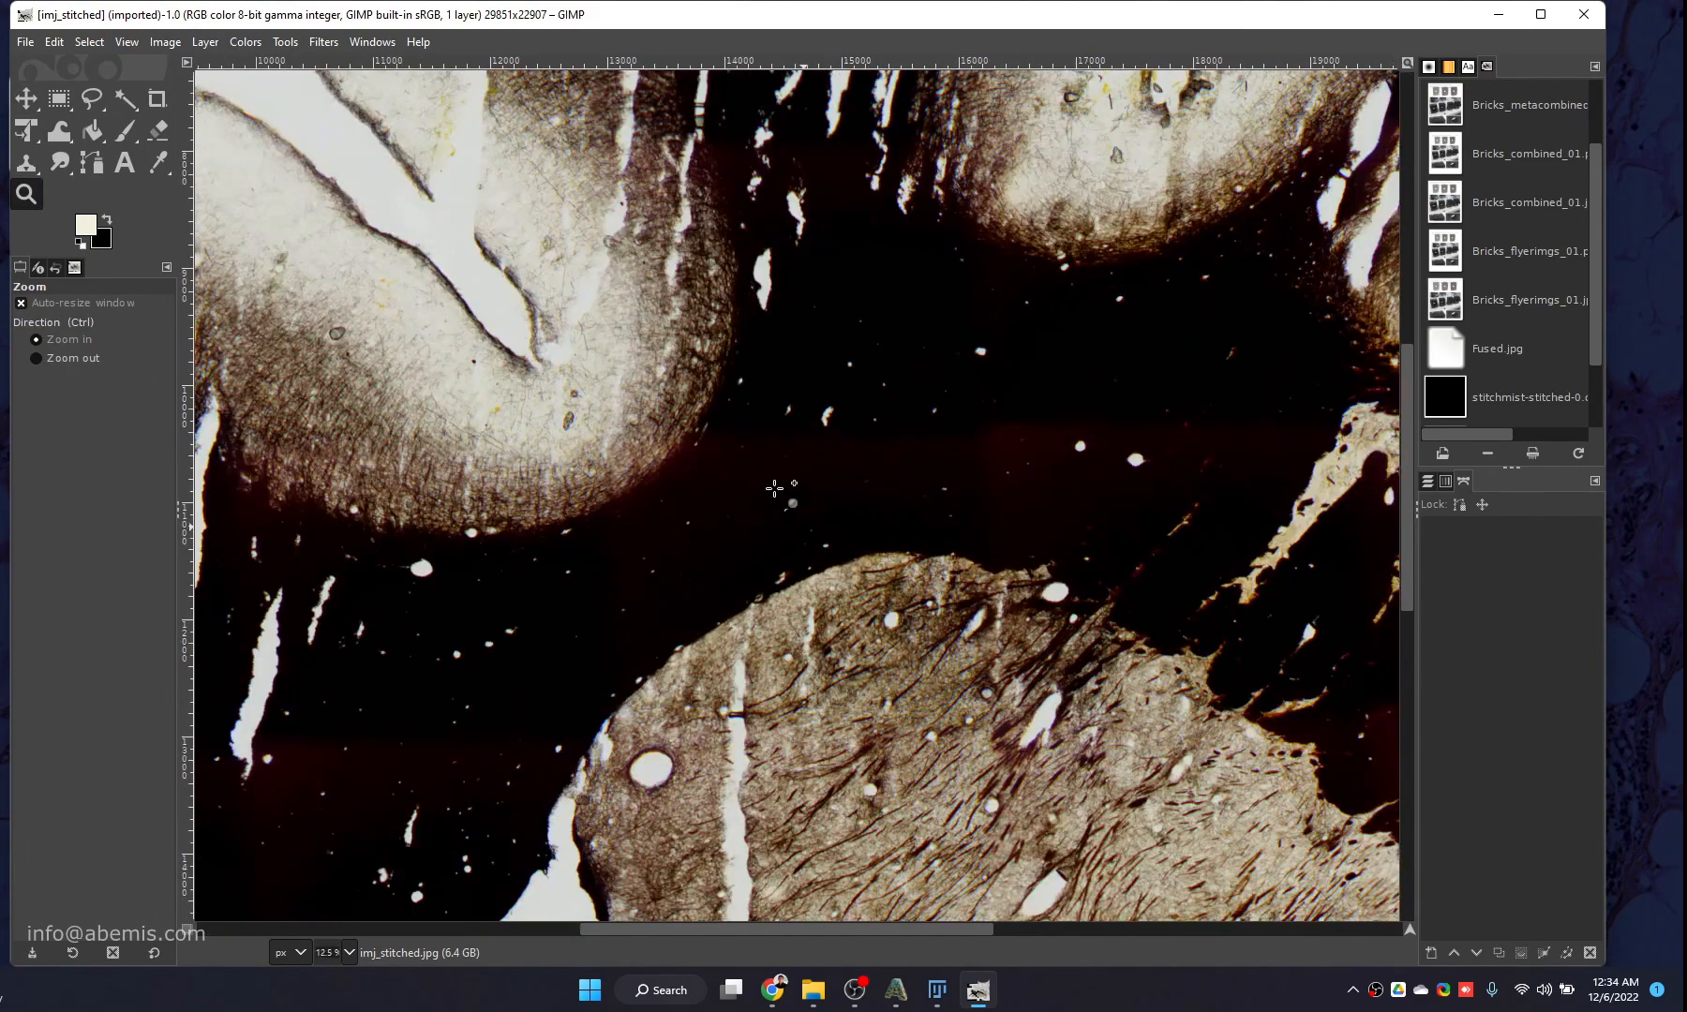
{"action": "left_click", "coordinate": [774, 488]}
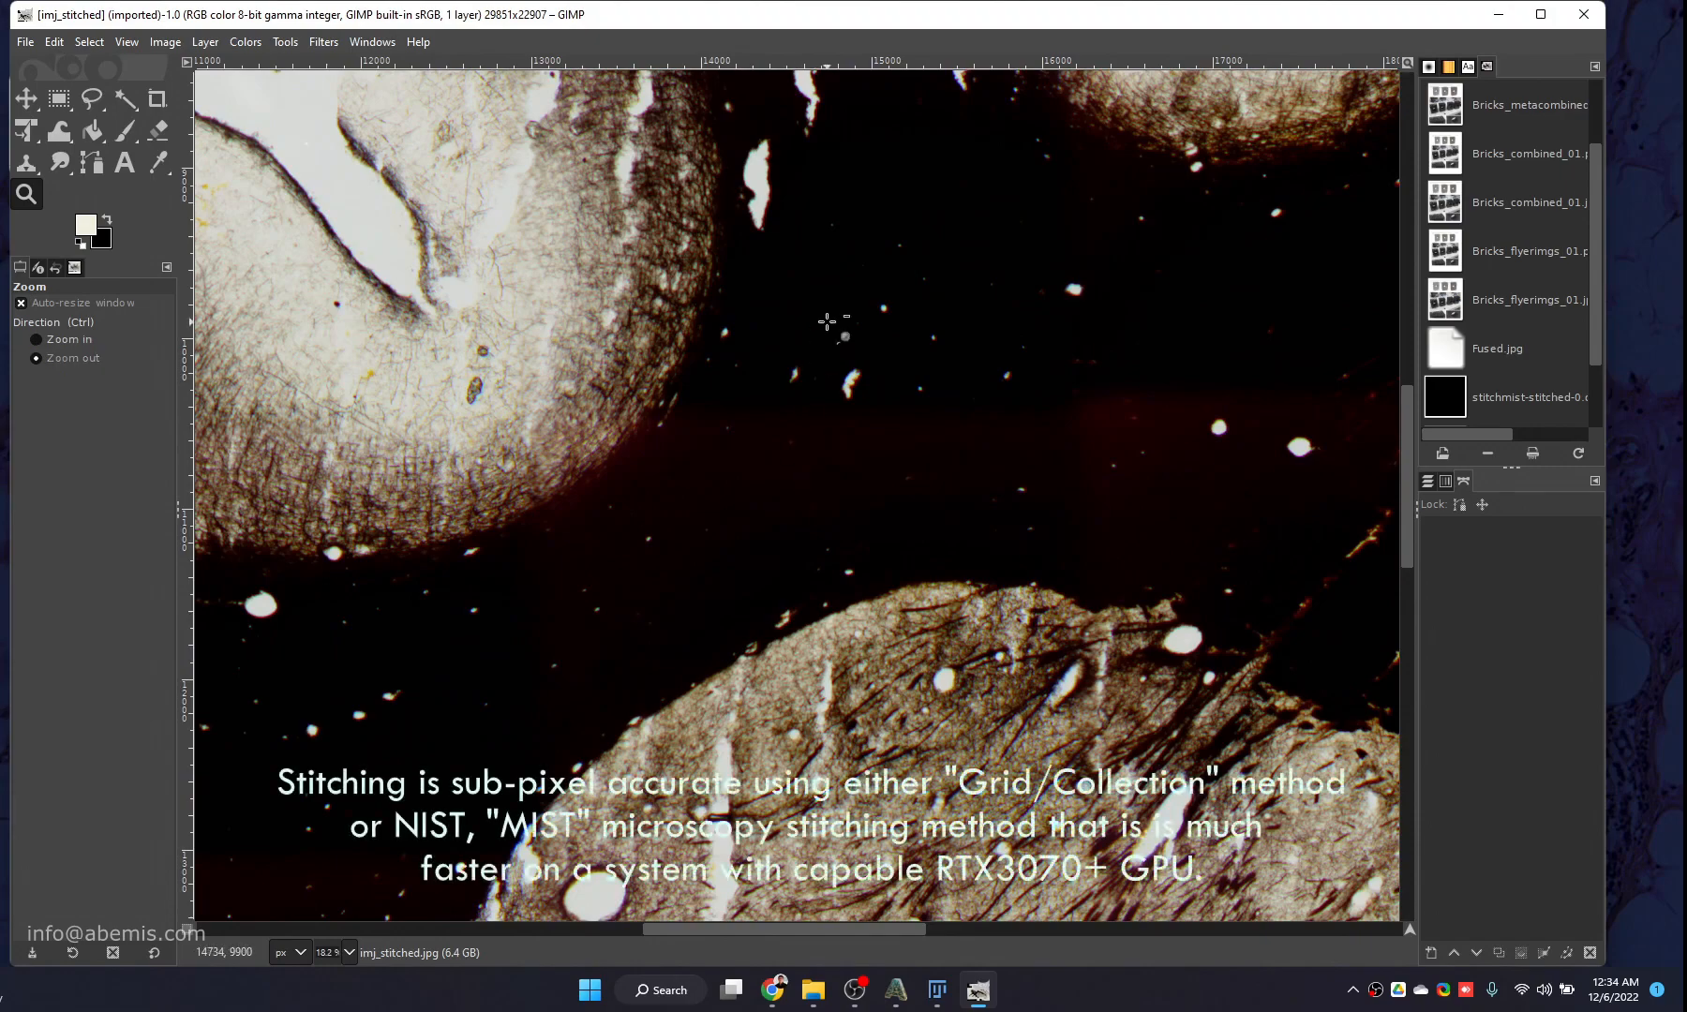
{"action": "left_click_drag", "start_coordinate": [827, 323], "coordinate": [506, 797]}
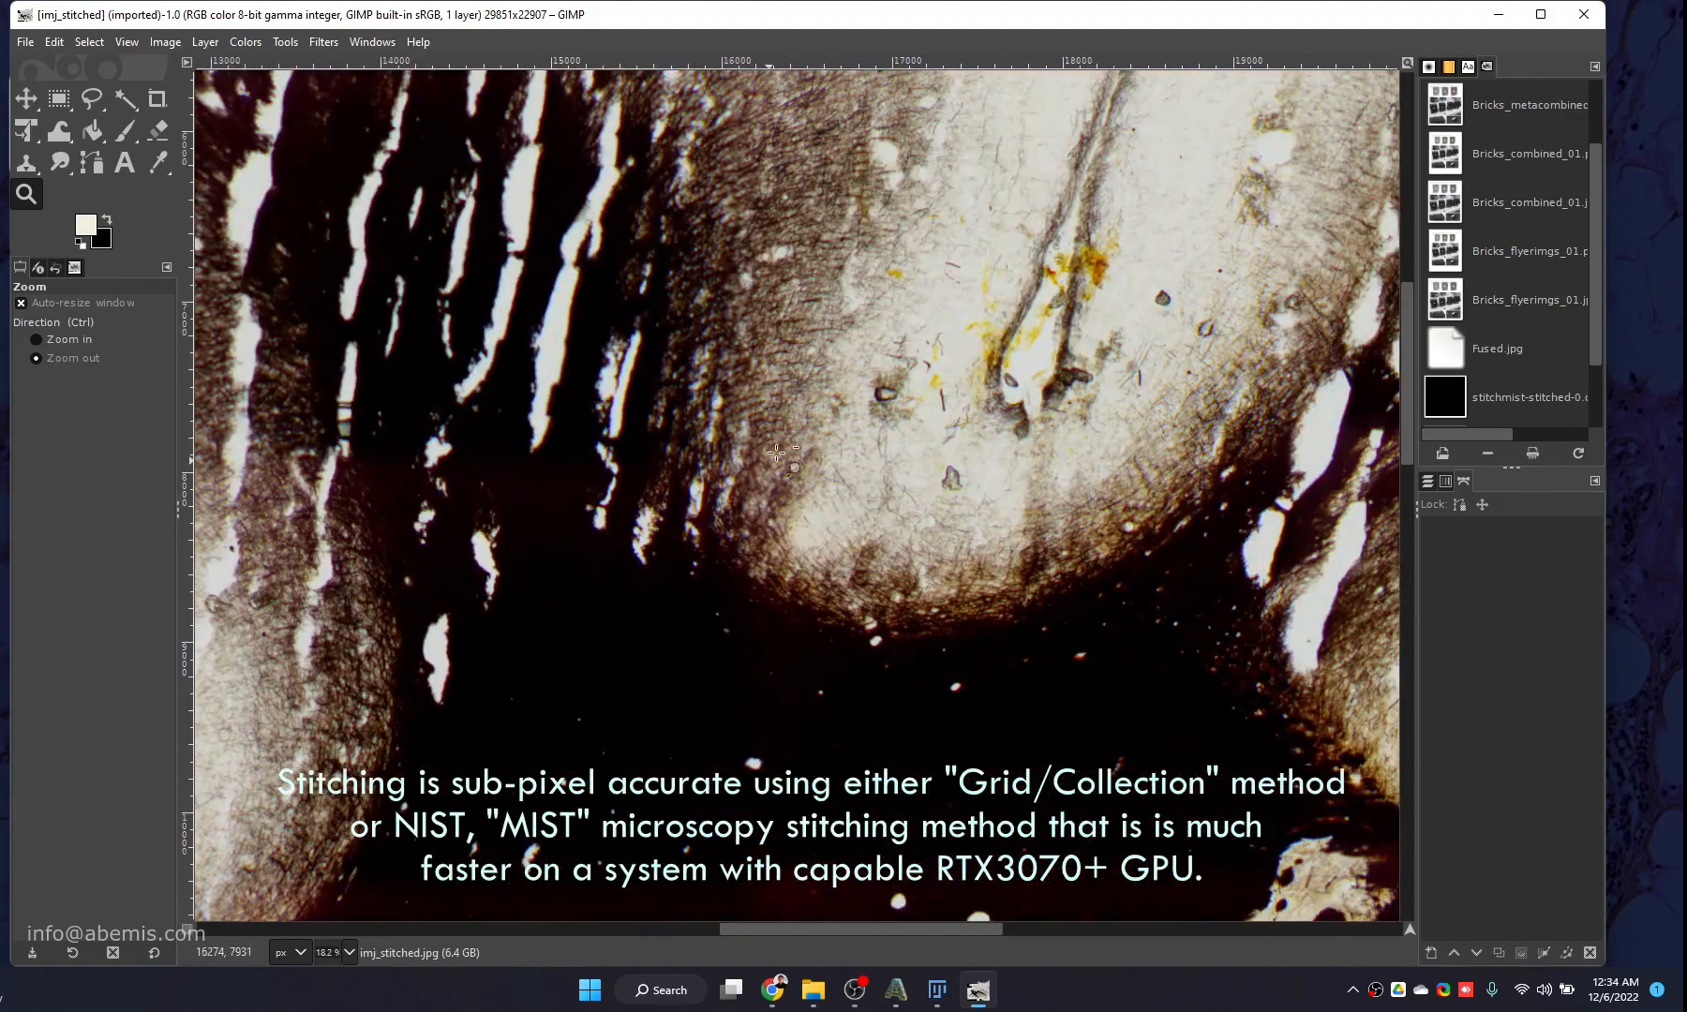
{"action": "left_click_drag", "start_coordinate": [833, 397], "coordinate": [717, 782]}
{"action": "left_click_drag", "start_coordinate": [619, 437], "coordinate": [814, 191]}
{"action": "left_click_drag", "start_coordinate": [1057, 551], "coordinate": [611, 541]}
{"action": "left_click_drag", "start_coordinate": [1092, 727], "coordinate": [690, 609]}
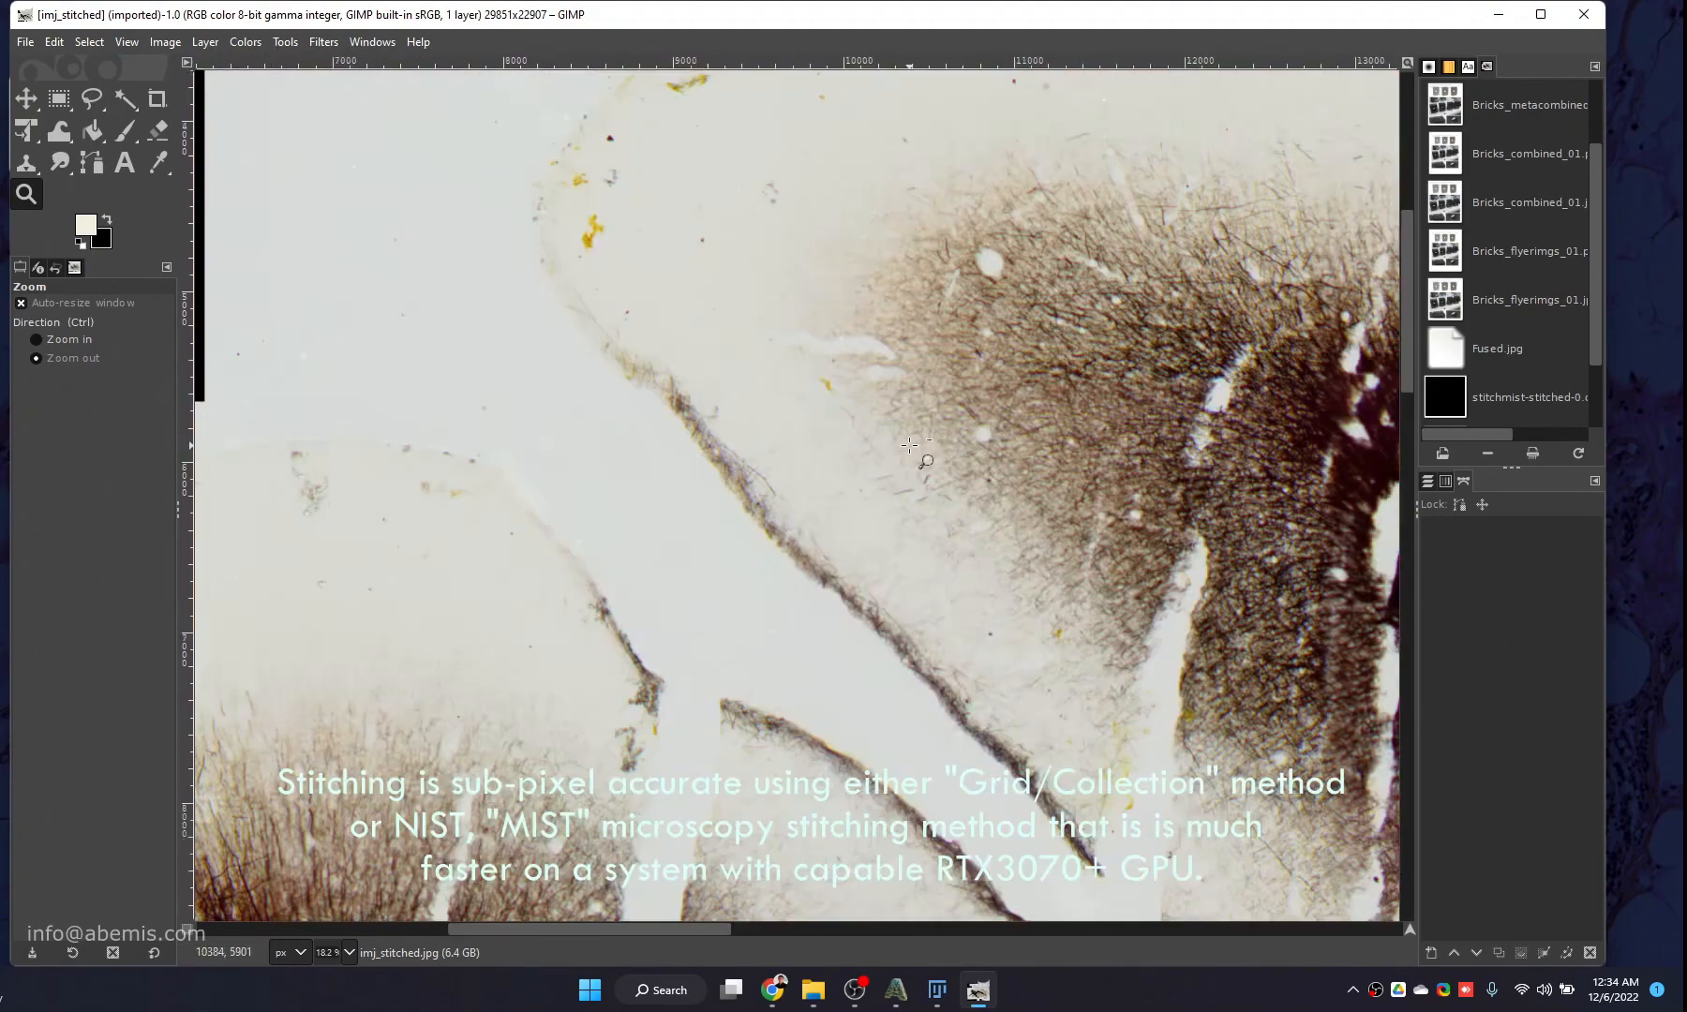
{"action": "scroll", "coordinate": [902, 448], "scroll_direction": "down", "scroll_amount": 2}
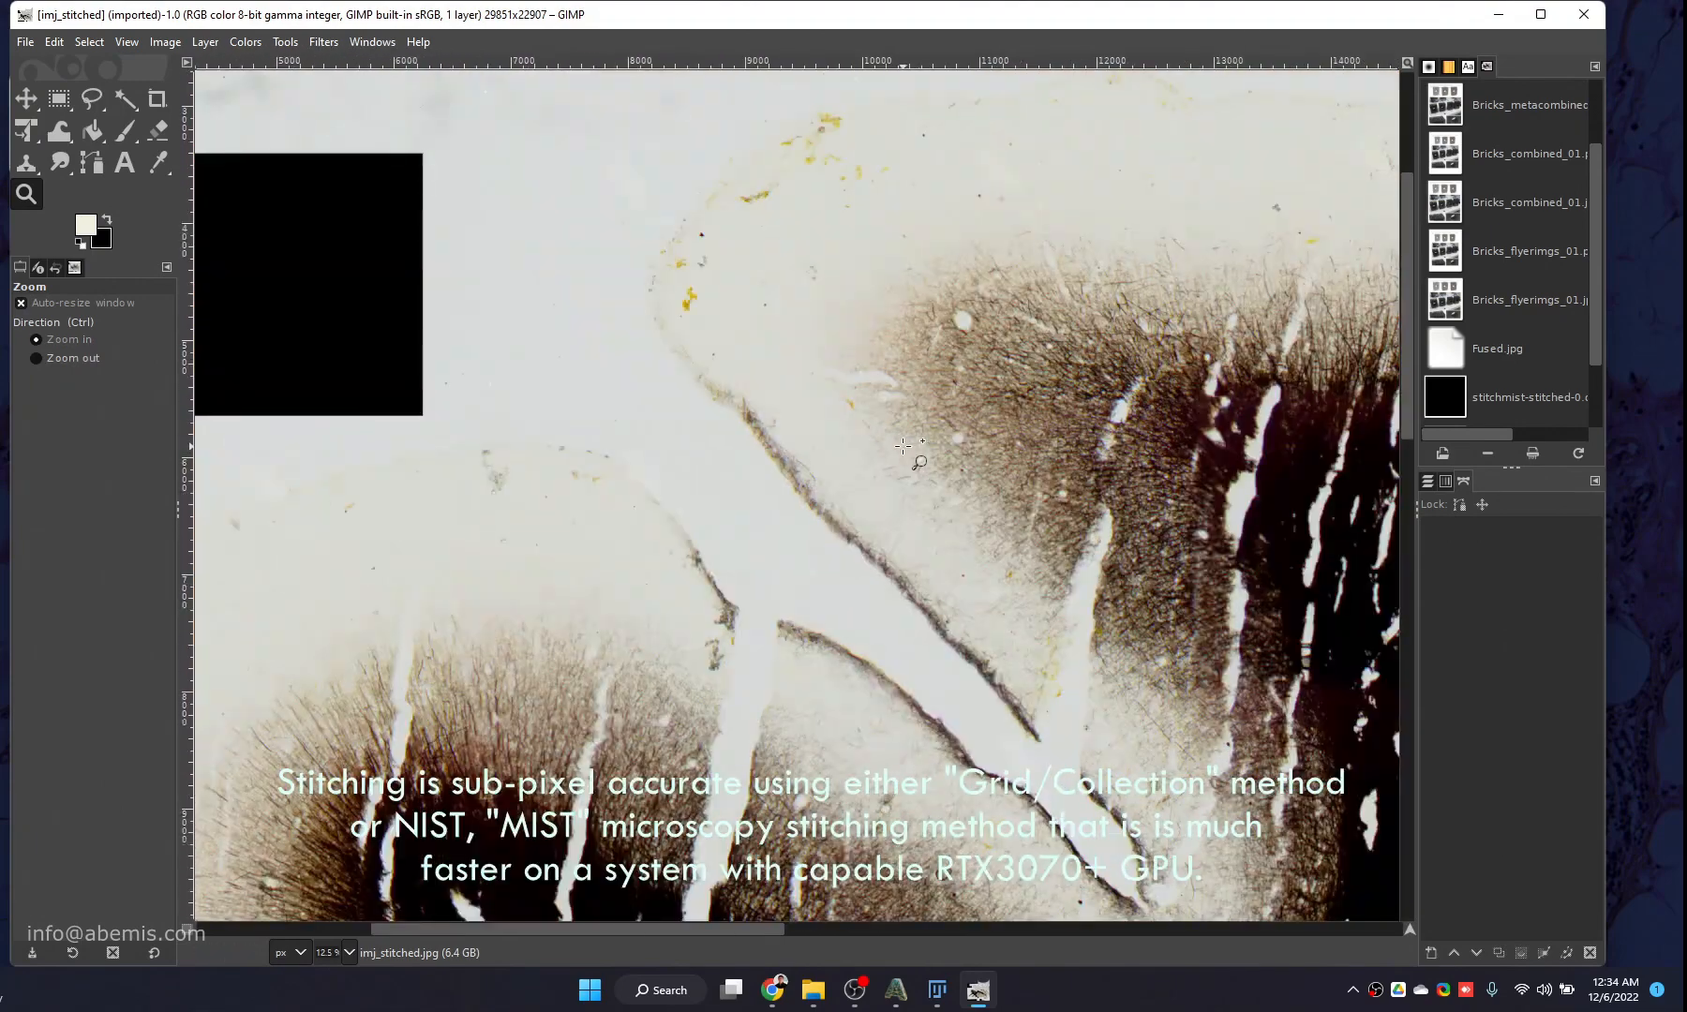
{"action": "left_click_drag", "start_coordinate": [839, 449], "coordinate": [1142, 581]}
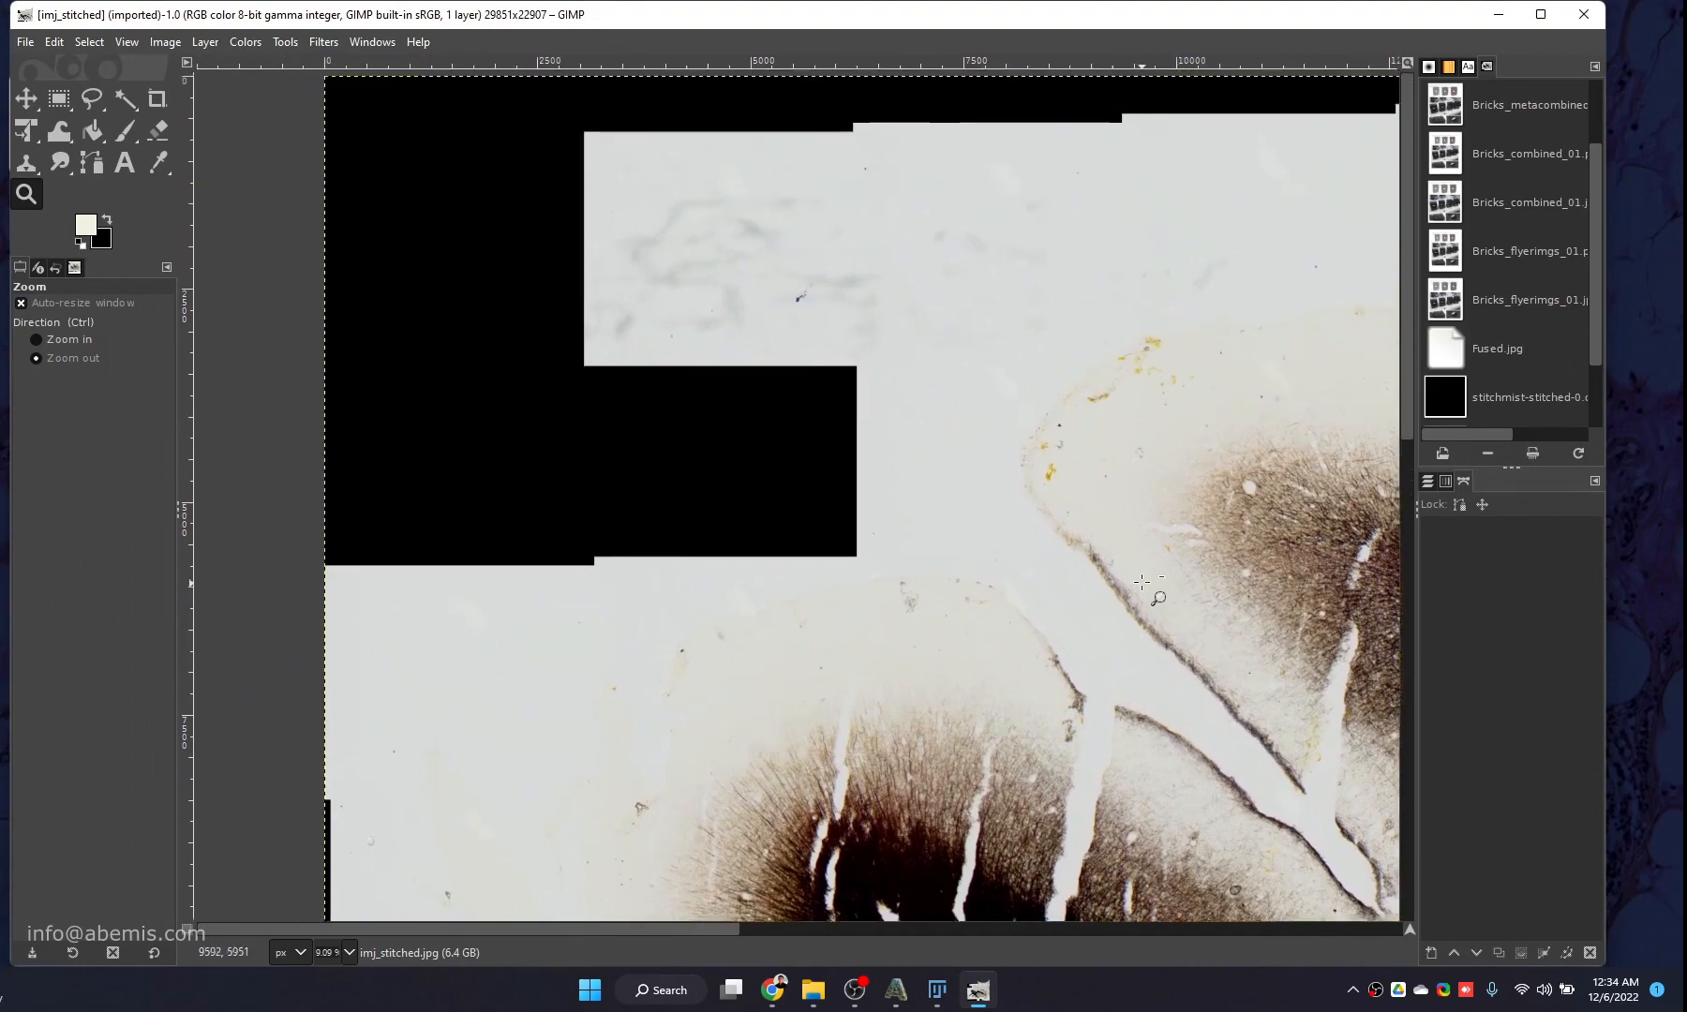
{"action": "scroll", "coordinate": [1017, 351], "scroll_direction": "down", "scroll_amount": 2}
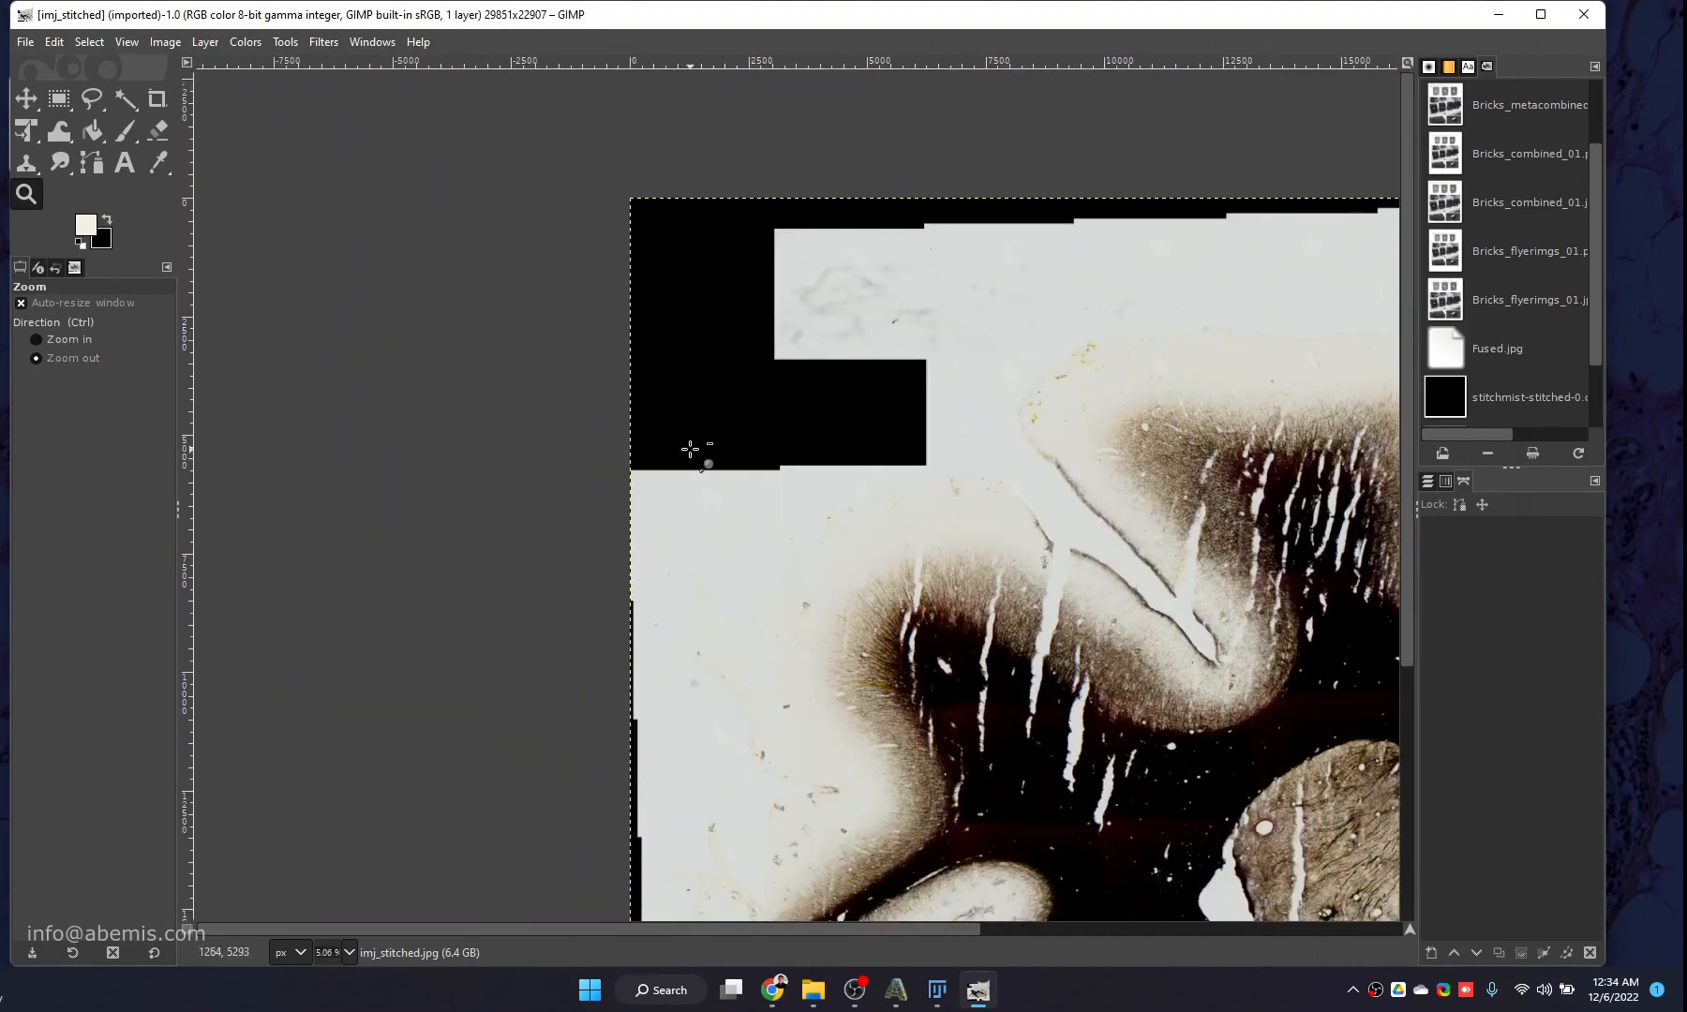
{"action": "left_click_drag", "start_coordinate": [1213, 728], "coordinate": [686, 448]}
{"action": "left_click_drag", "start_coordinate": [886, 768], "coordinate": [945, 787]}
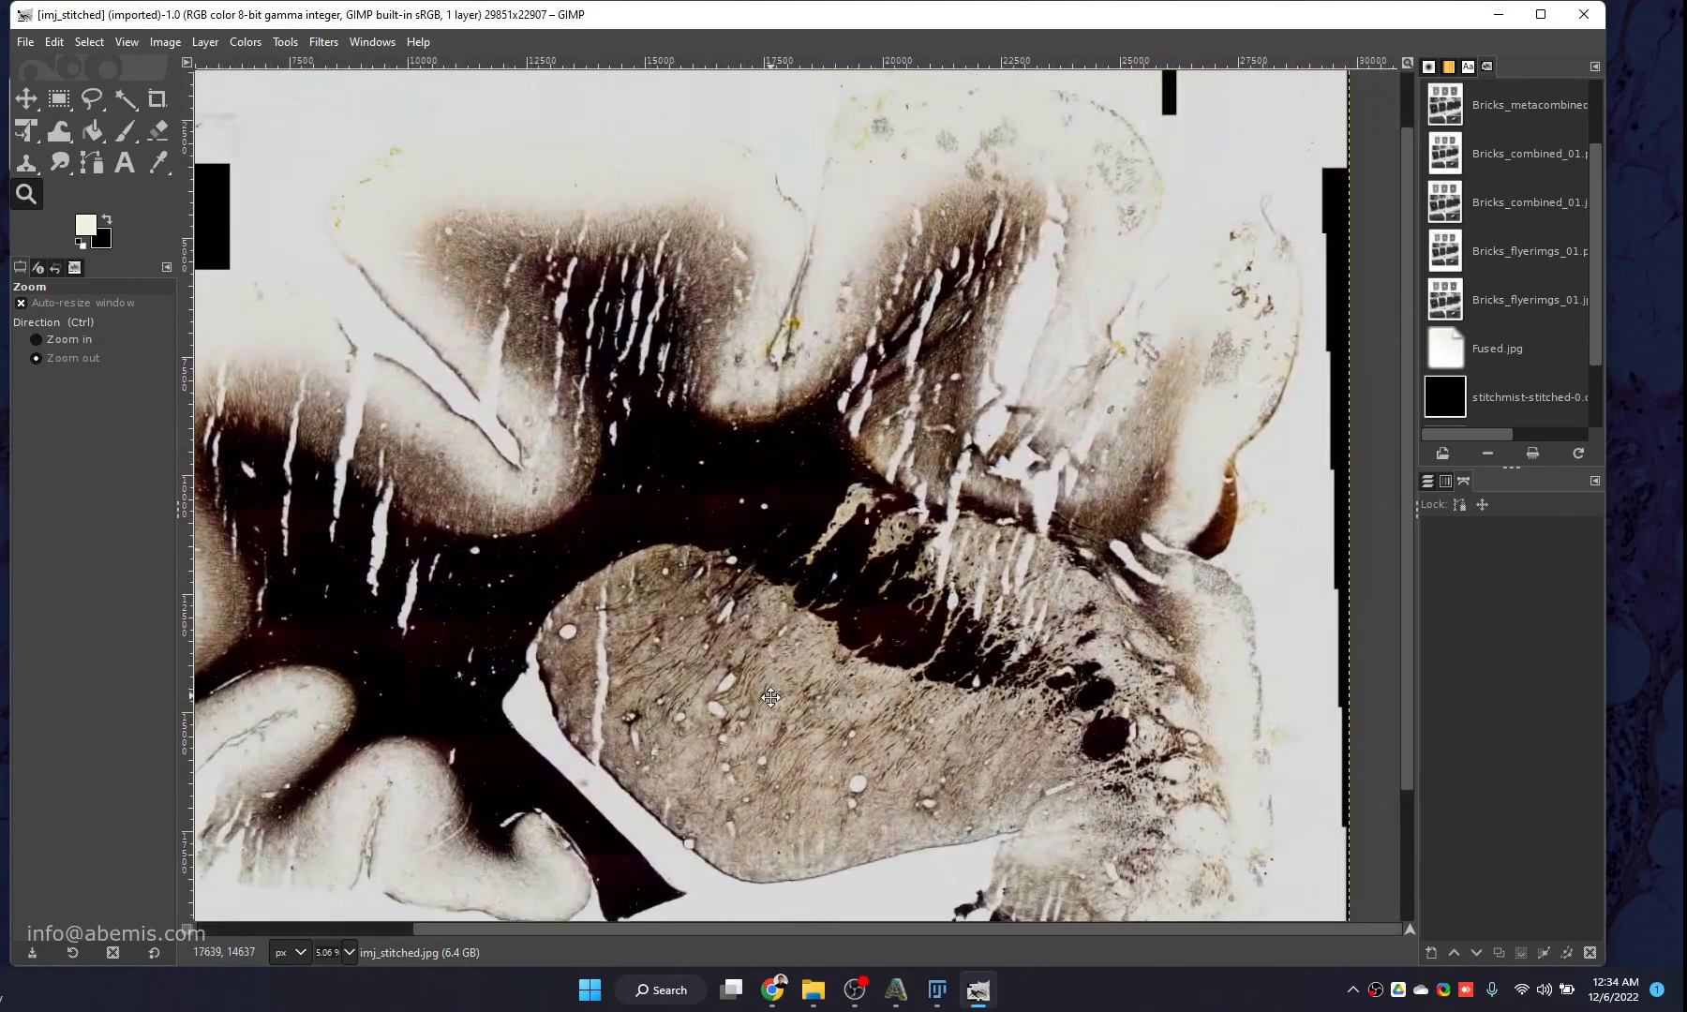
{"action": "left_click_drag", "start_coordinate": [775, 677], "coordinate": [892, 692]}
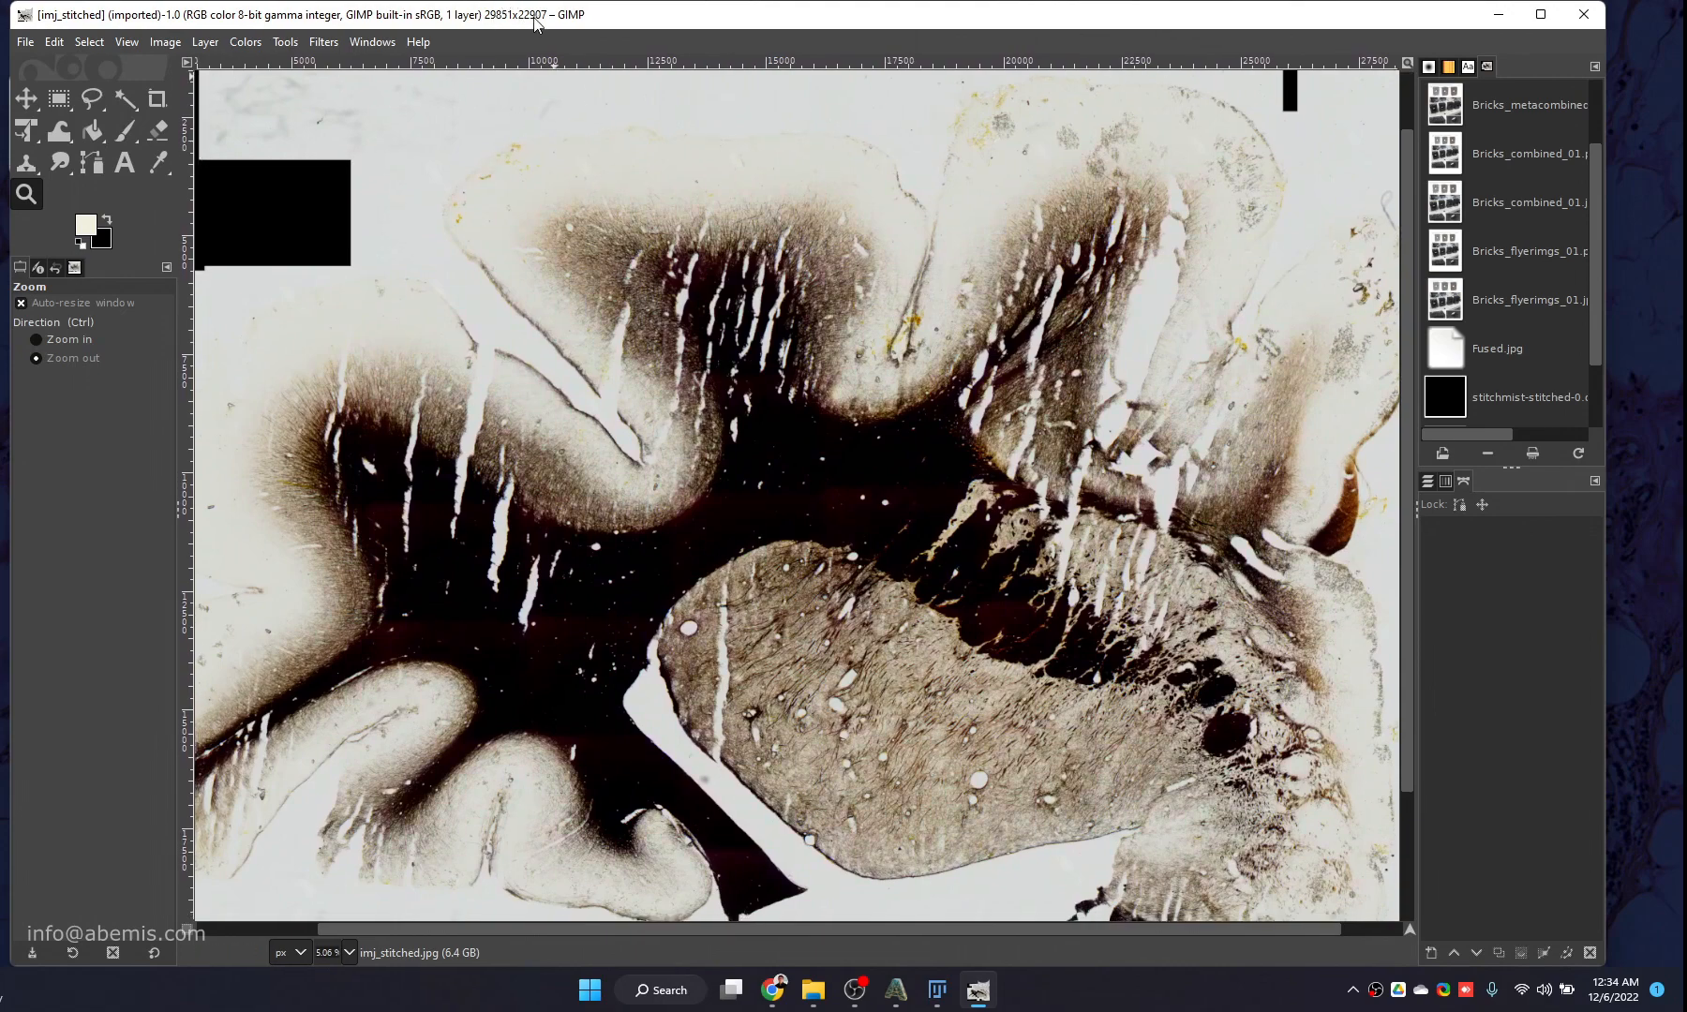
Inspect the stitched image's lower border and upper folds, and examine the streaked tissue beside the yellow-stained cleft close up.
{"action": "scroll", "coordinate": [820, 583], "scroll_direction": "down", "scroll_amount": 3}
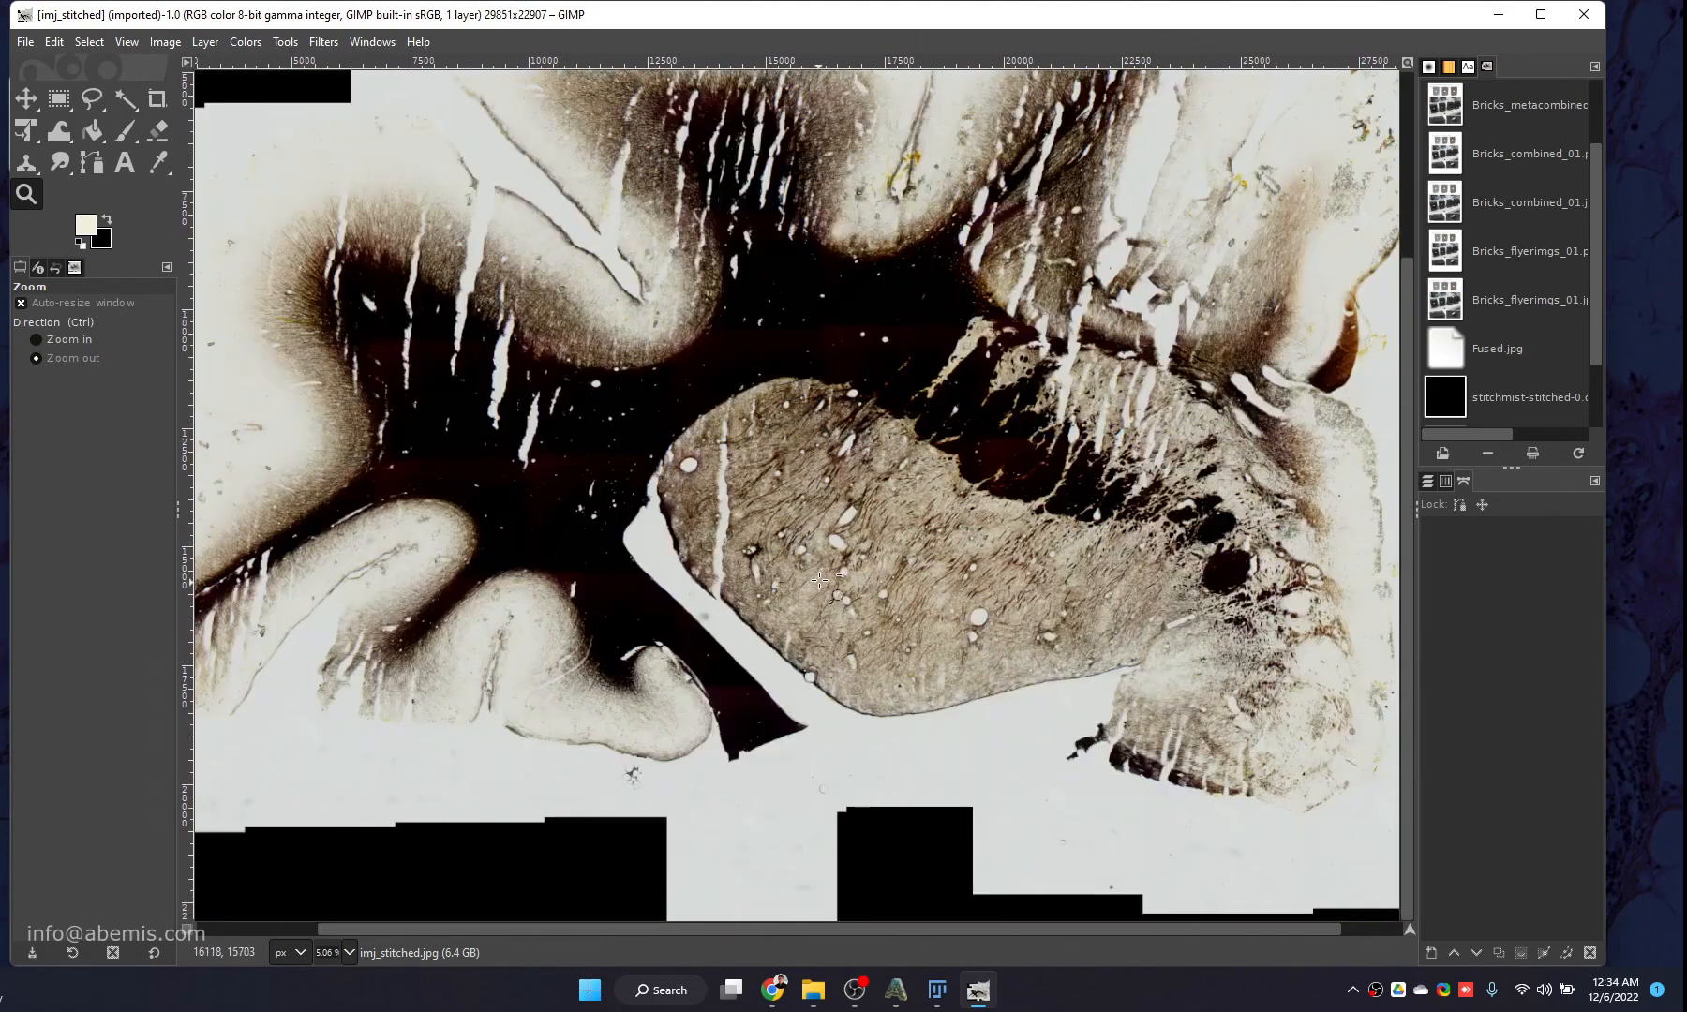
{"action": "scroll", "coordinate": [846, 506], "scroll_direction": "up", "scroll_amount": 4}
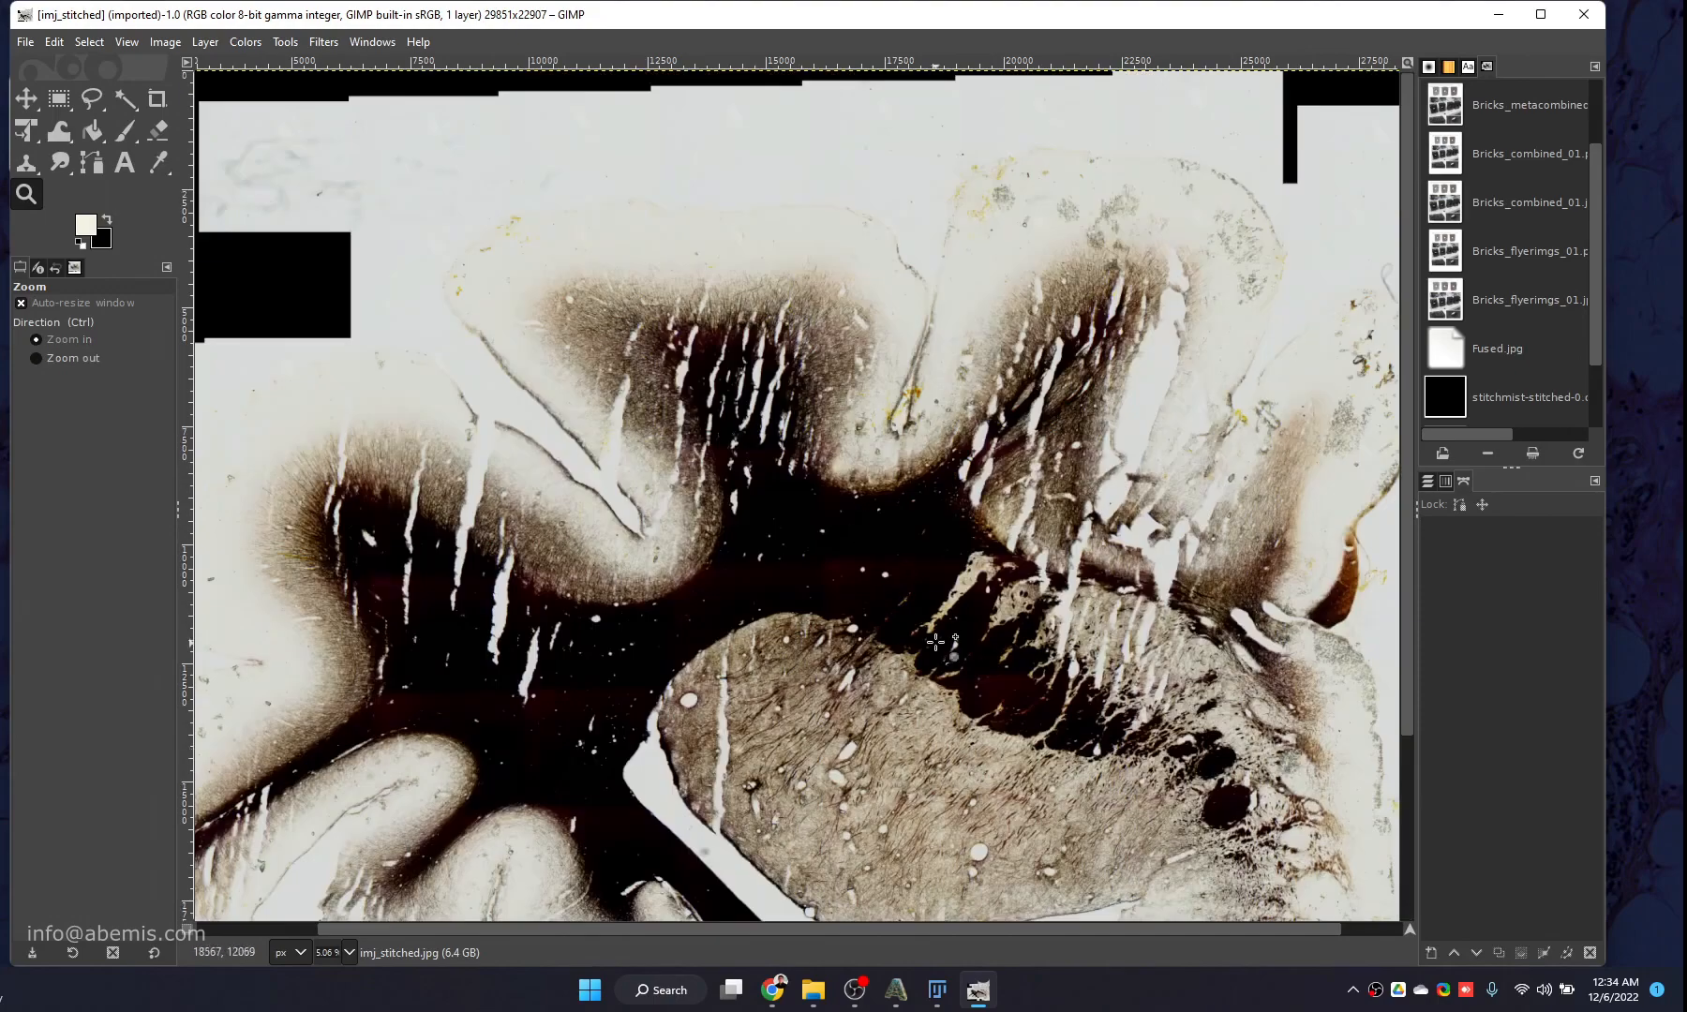
{"action": "scroll", "coordinate": [934, 640], "scroll_direction": "up", "scroll_amount": 3}
{"action": "left_click_drag", "start_coordinate": [929, 494], "coordinate": [958, 974]}
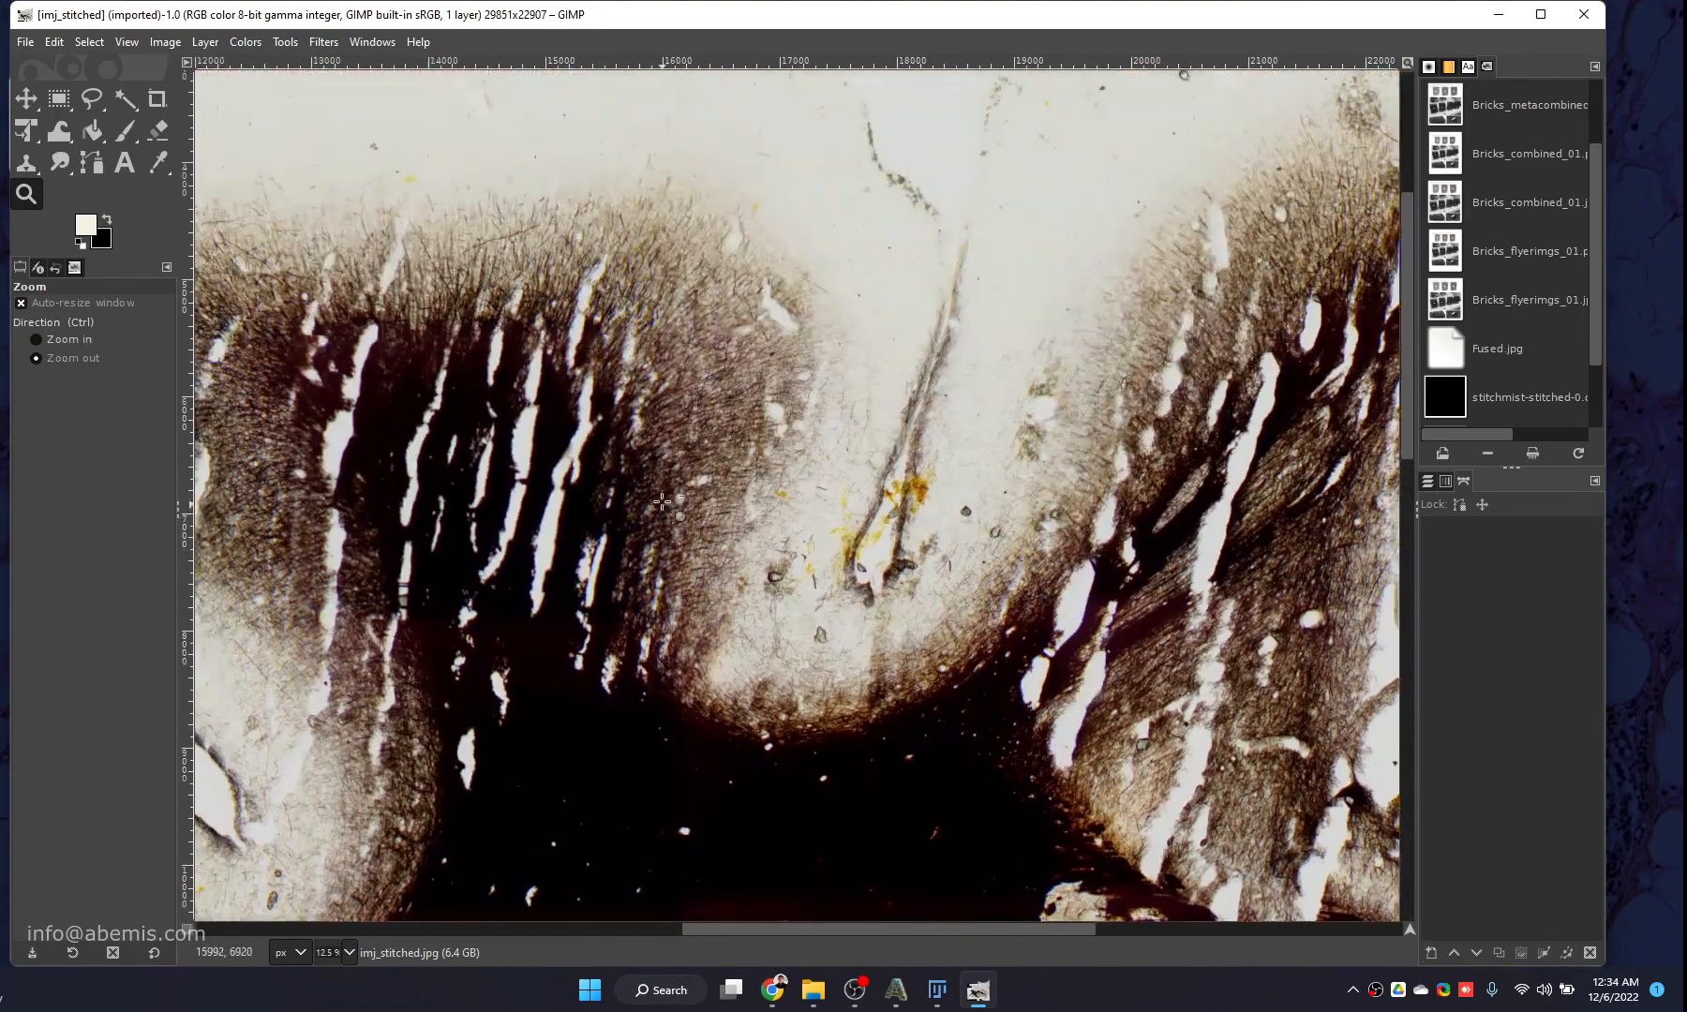
{"action": "scroll", "coordinate": [664, 488], "scroll_direction": "up", "scroll_amount": 3}
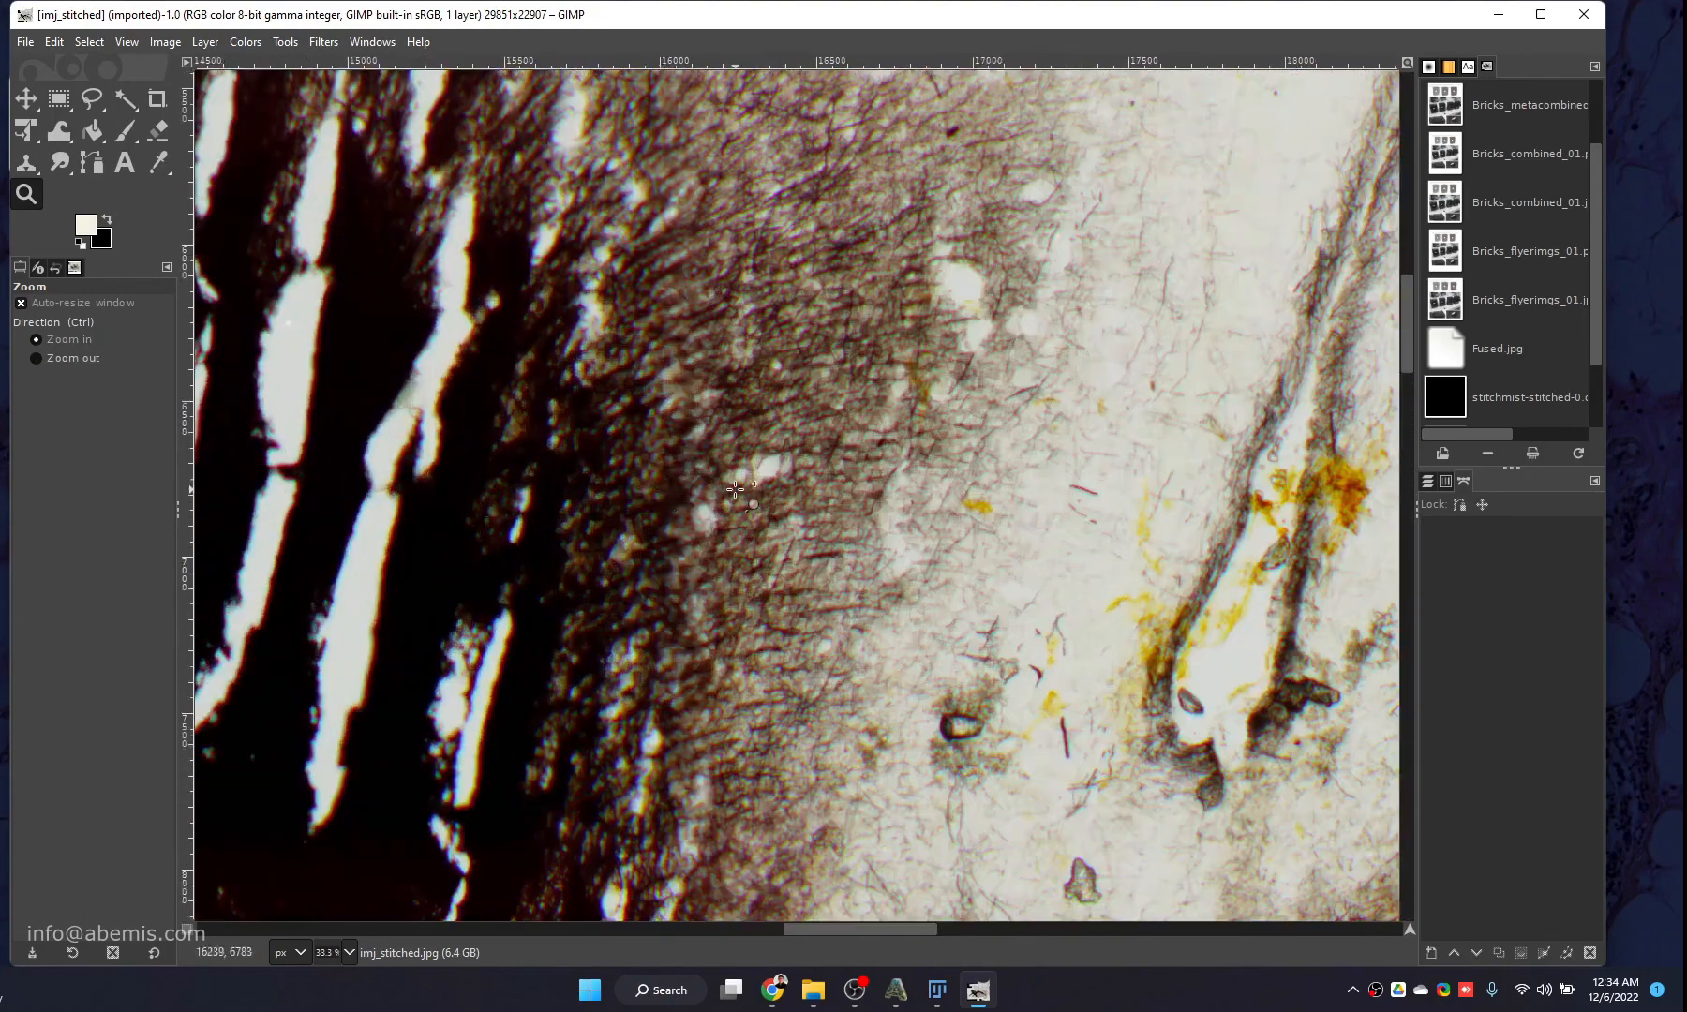
Examine the fibres of the oval tissue region along the dark band at high magnification, and review the whole stitched specimen with its outer edges.
{"action": "left_click_drag", "start_coordinate": [938, 544], "coordinate": [527, 395]}
{"action": "left_click_drag", "start_coordinate": [1026, 804], "coordinate": [757, 403]}
{"action": "scroll", "coordinate": [831, 525], "scroll_direction": "down", "scroll_amount": 4}
{"action": "scroll", "coordinate": [773, 474], "scroll_direction": "down", "scroll_amount": 4}
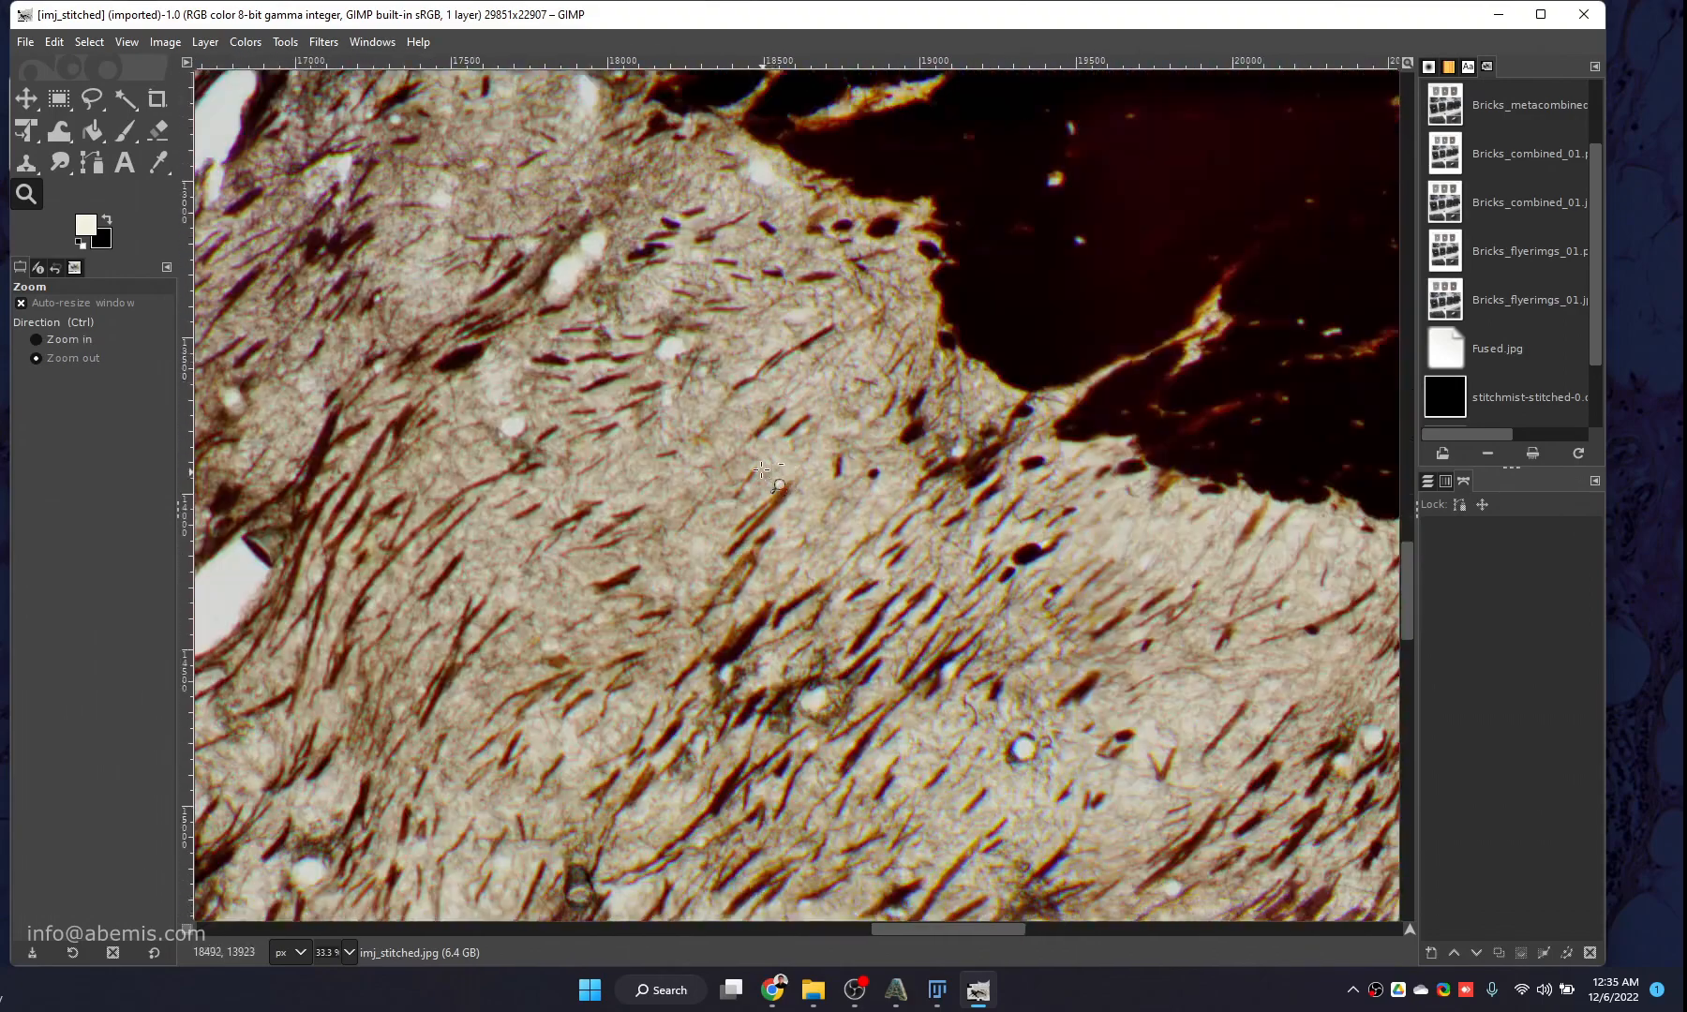
{"action": "scroll", "coordinate": [758, 462], "scroll_direction": "down", "scroll_amount": 1}
{"action": "scroll", "coordinate": [758, 462], "scroll_direction": "down", "scroll_amount": 4}
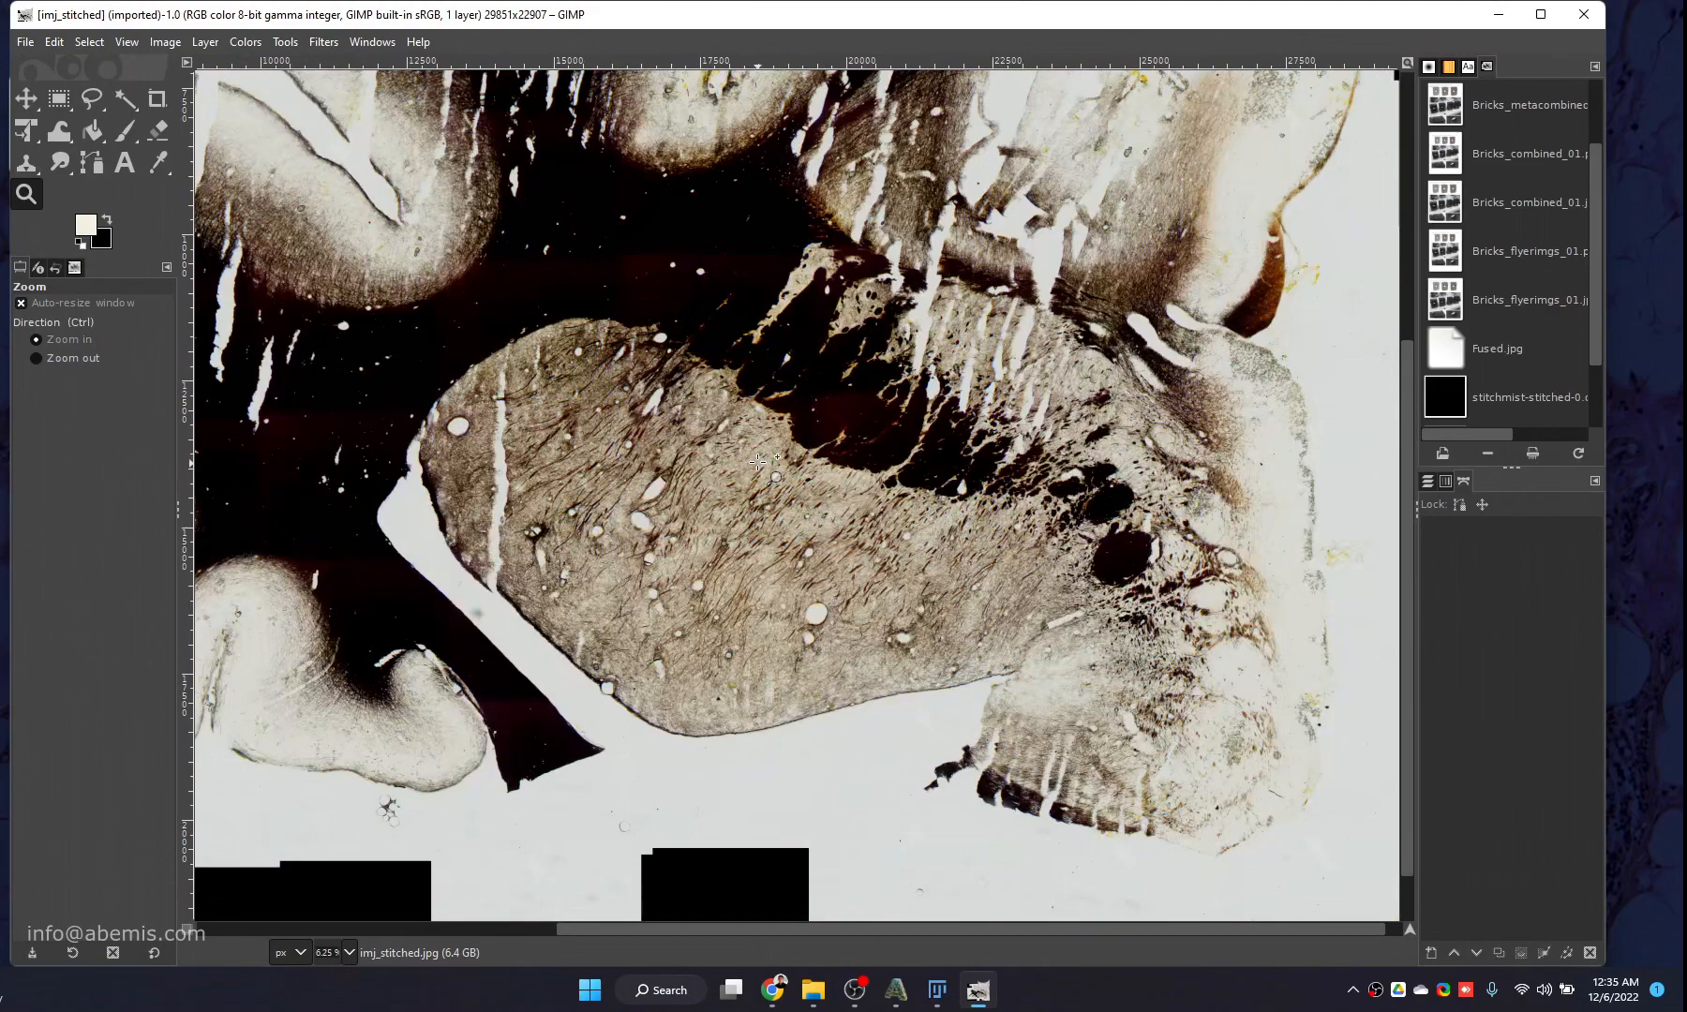
{"action": "scroll", "coordinate": [757, 462], "scroll_direction": "down", "scroll_amount": 1}
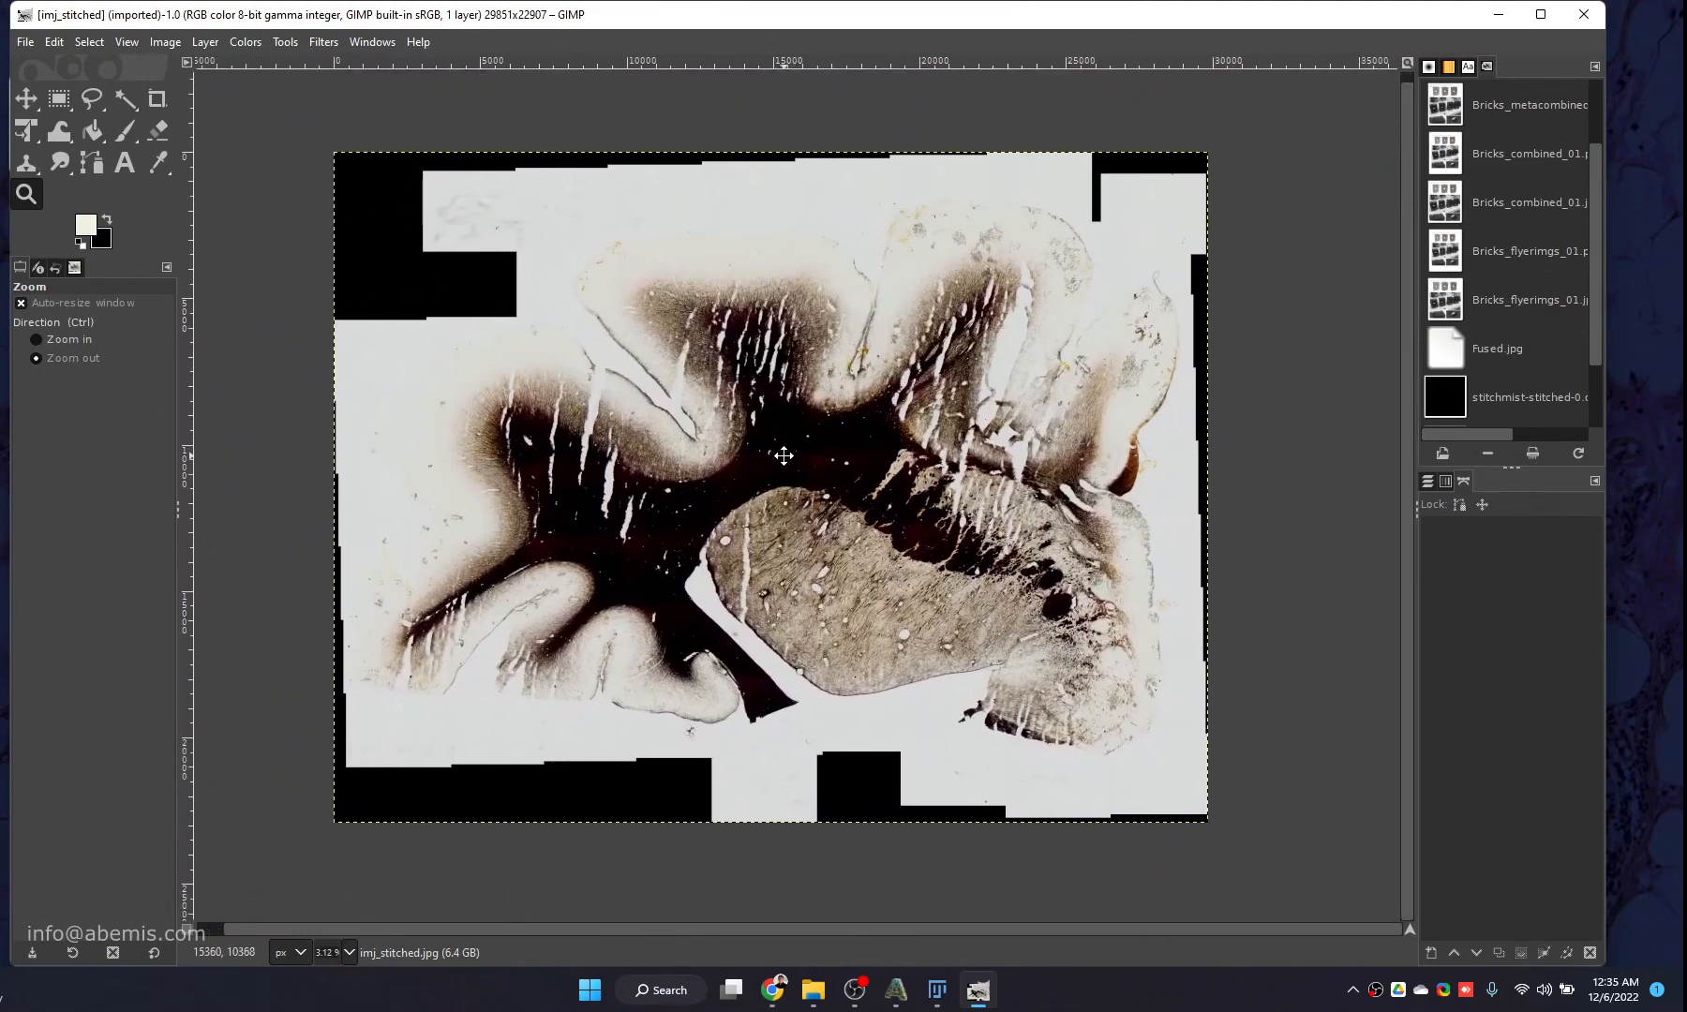
{"action": "left_click_drag", "start_coordinate": [784, 456], "coordinate": [791, 453]}
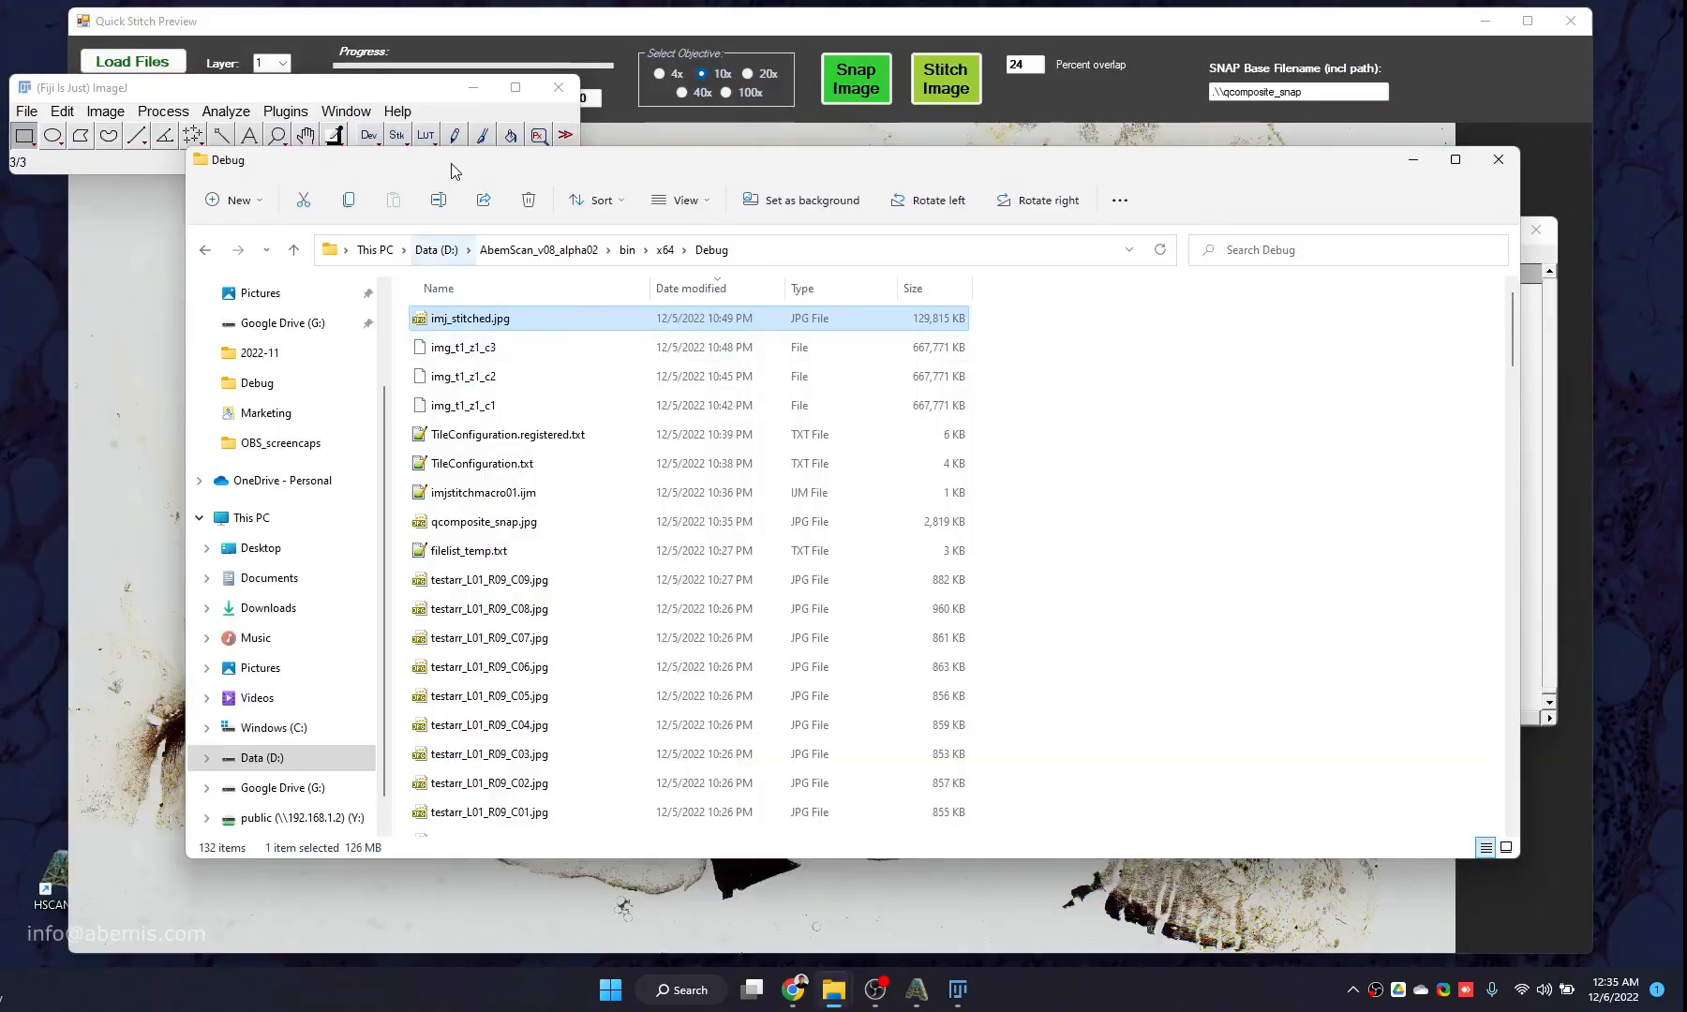
Minimize the Debug folder window and close ImageJ to uncover the Quick Stitch Preview.
{"action": "left_click", "coordinate": [1412, 161]}
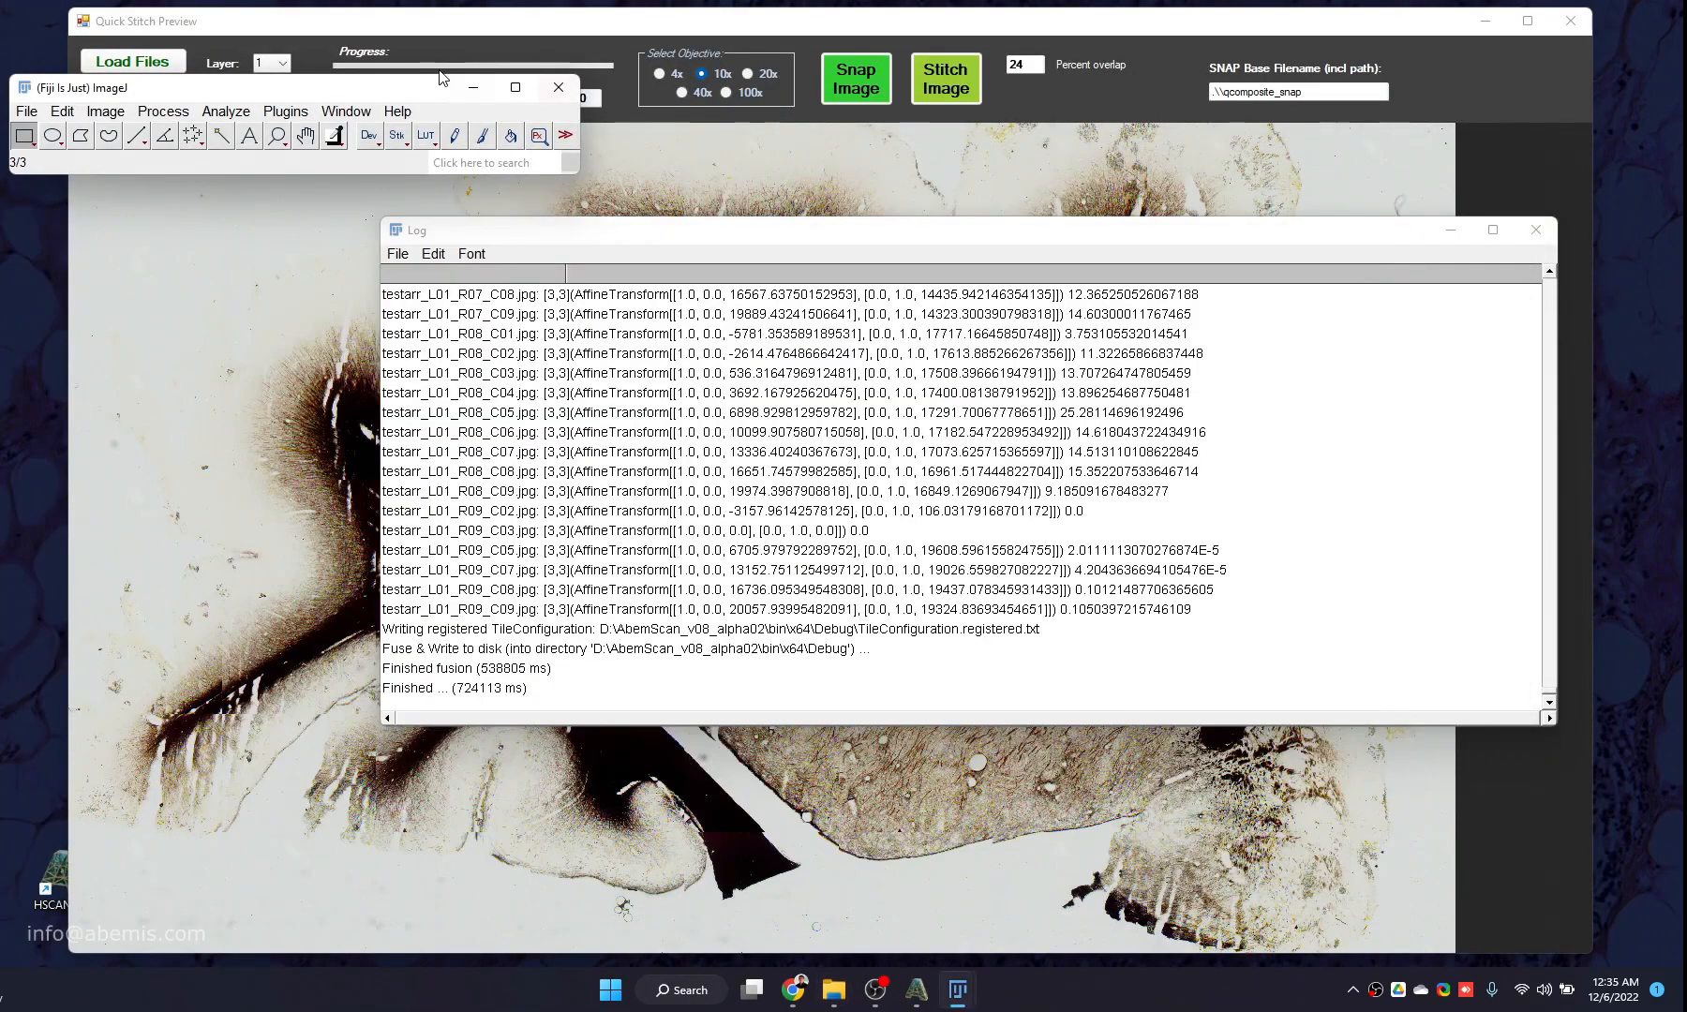
{"action": "left_click", "coordinate": [558, 89]}
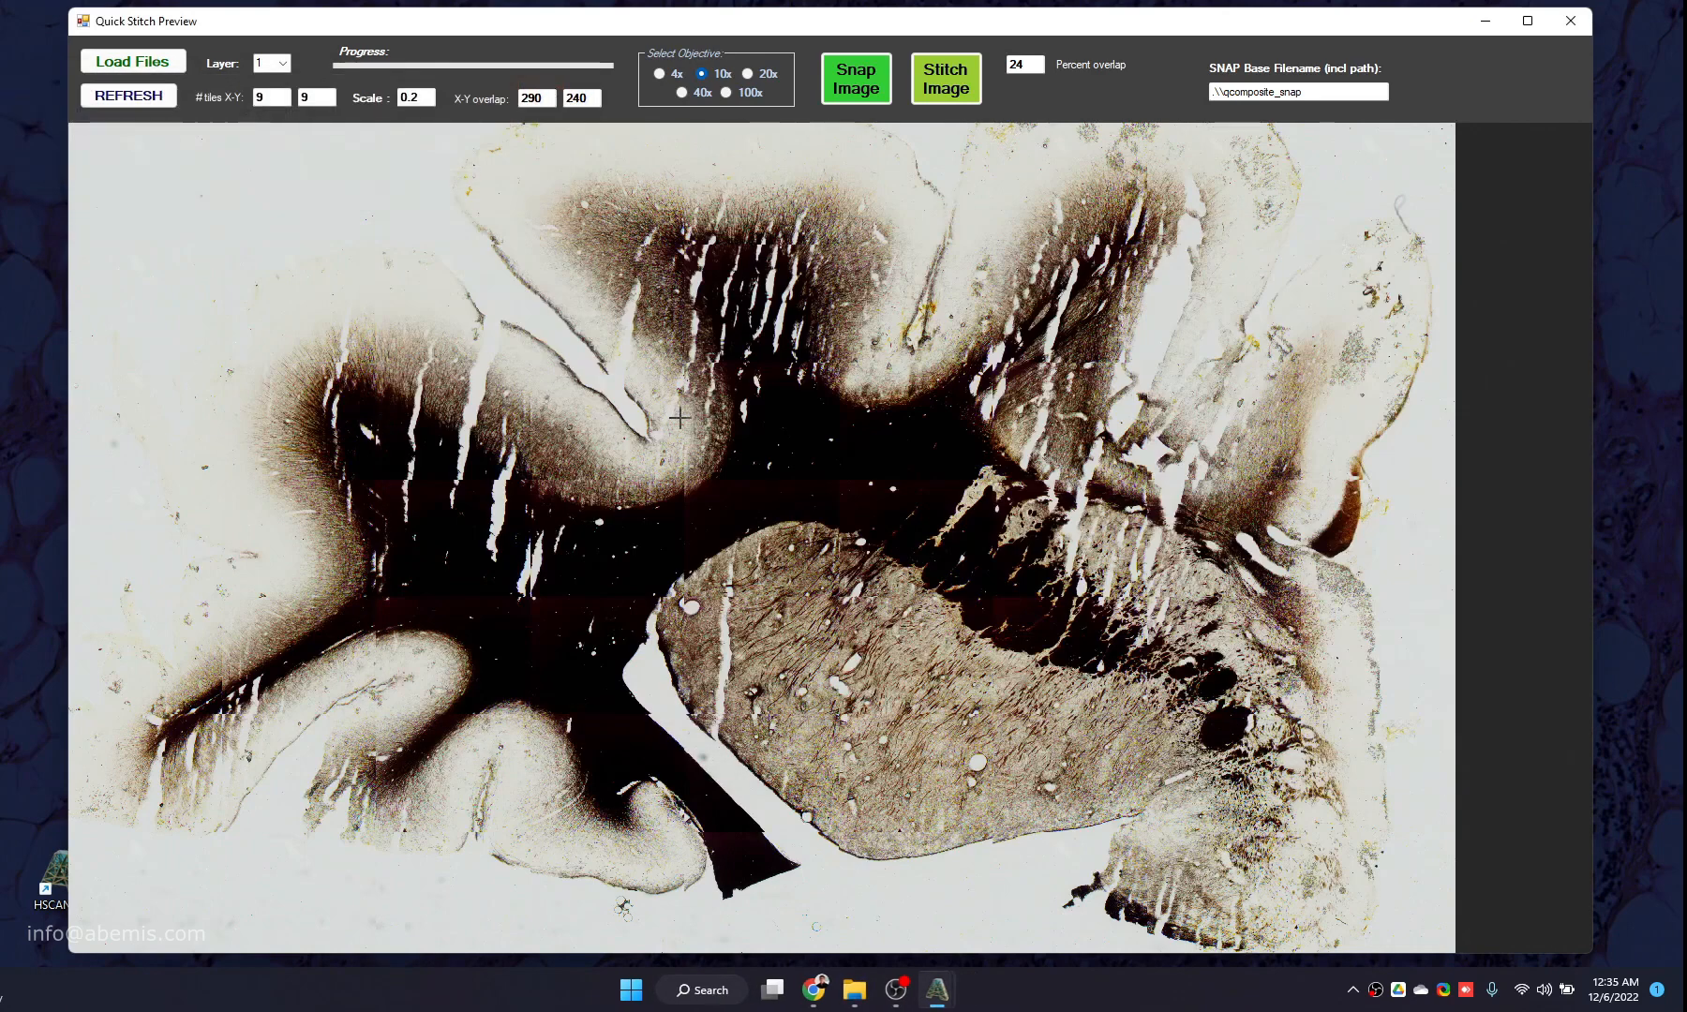
Examine the tile seams around the central fold and oval region in the composite preview close up, and review the overall specimen.
{"action": "left_click", "coordinate": [681, 417]}
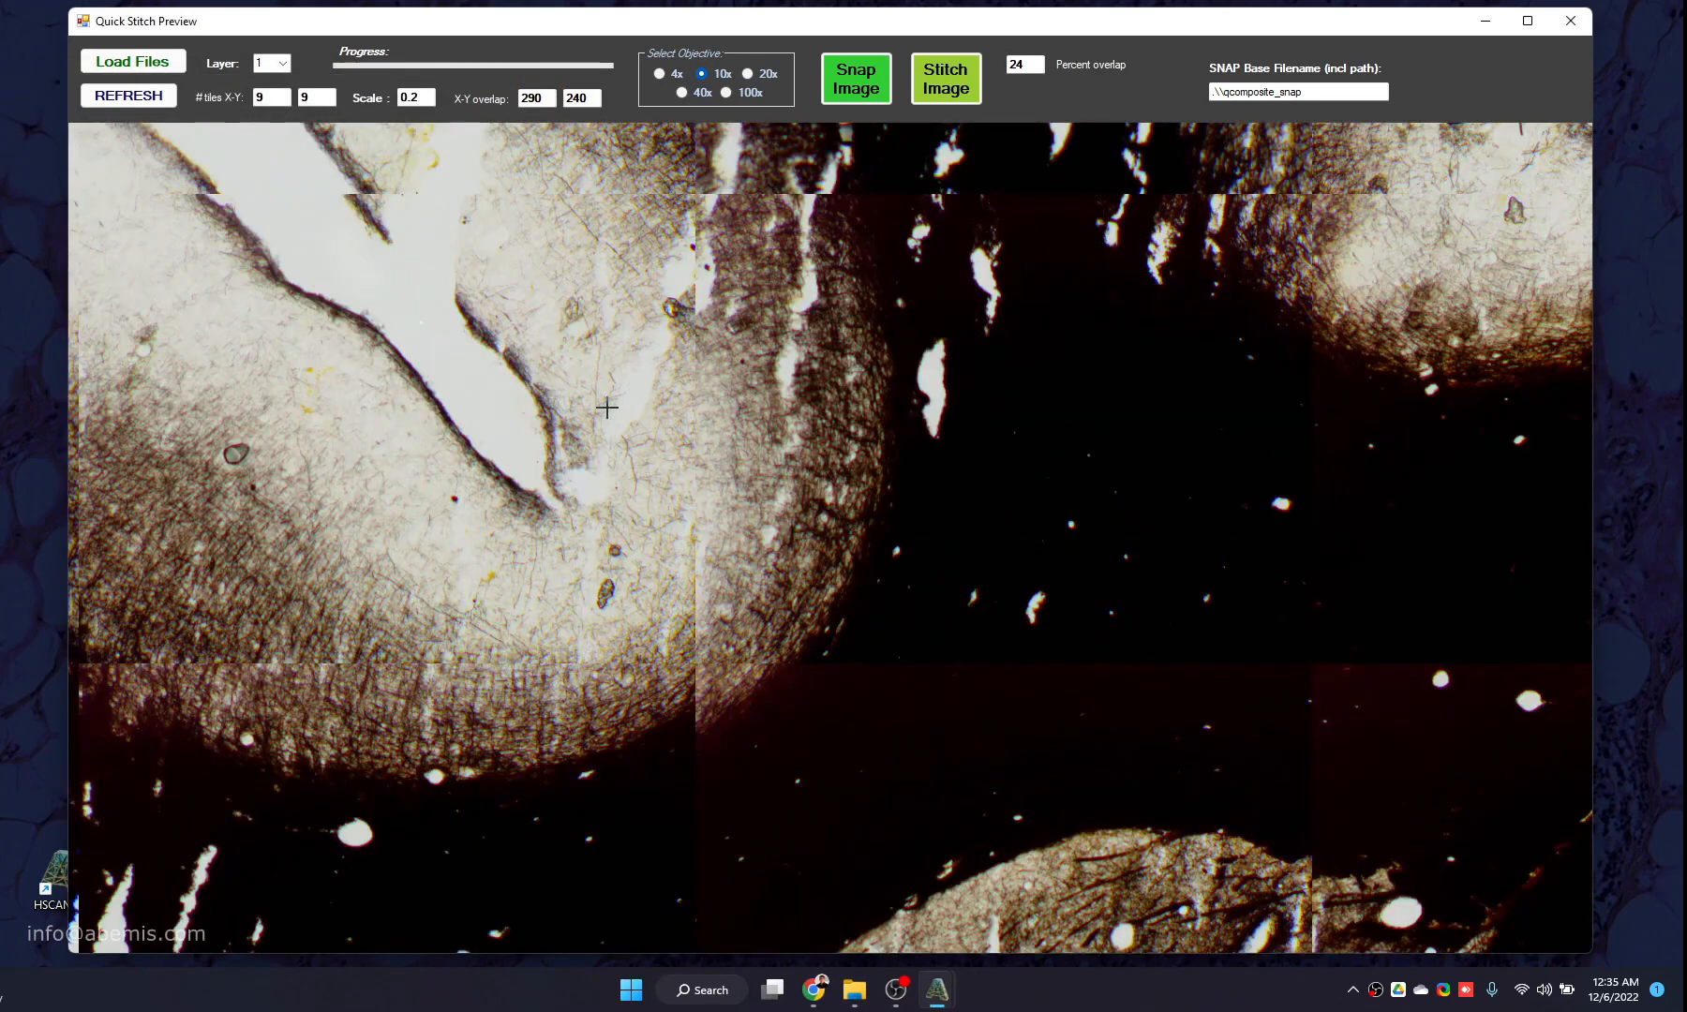
{"action": "left_click_drag", "start_coordinate": [516, 422], "coordinate": [715, 226]}
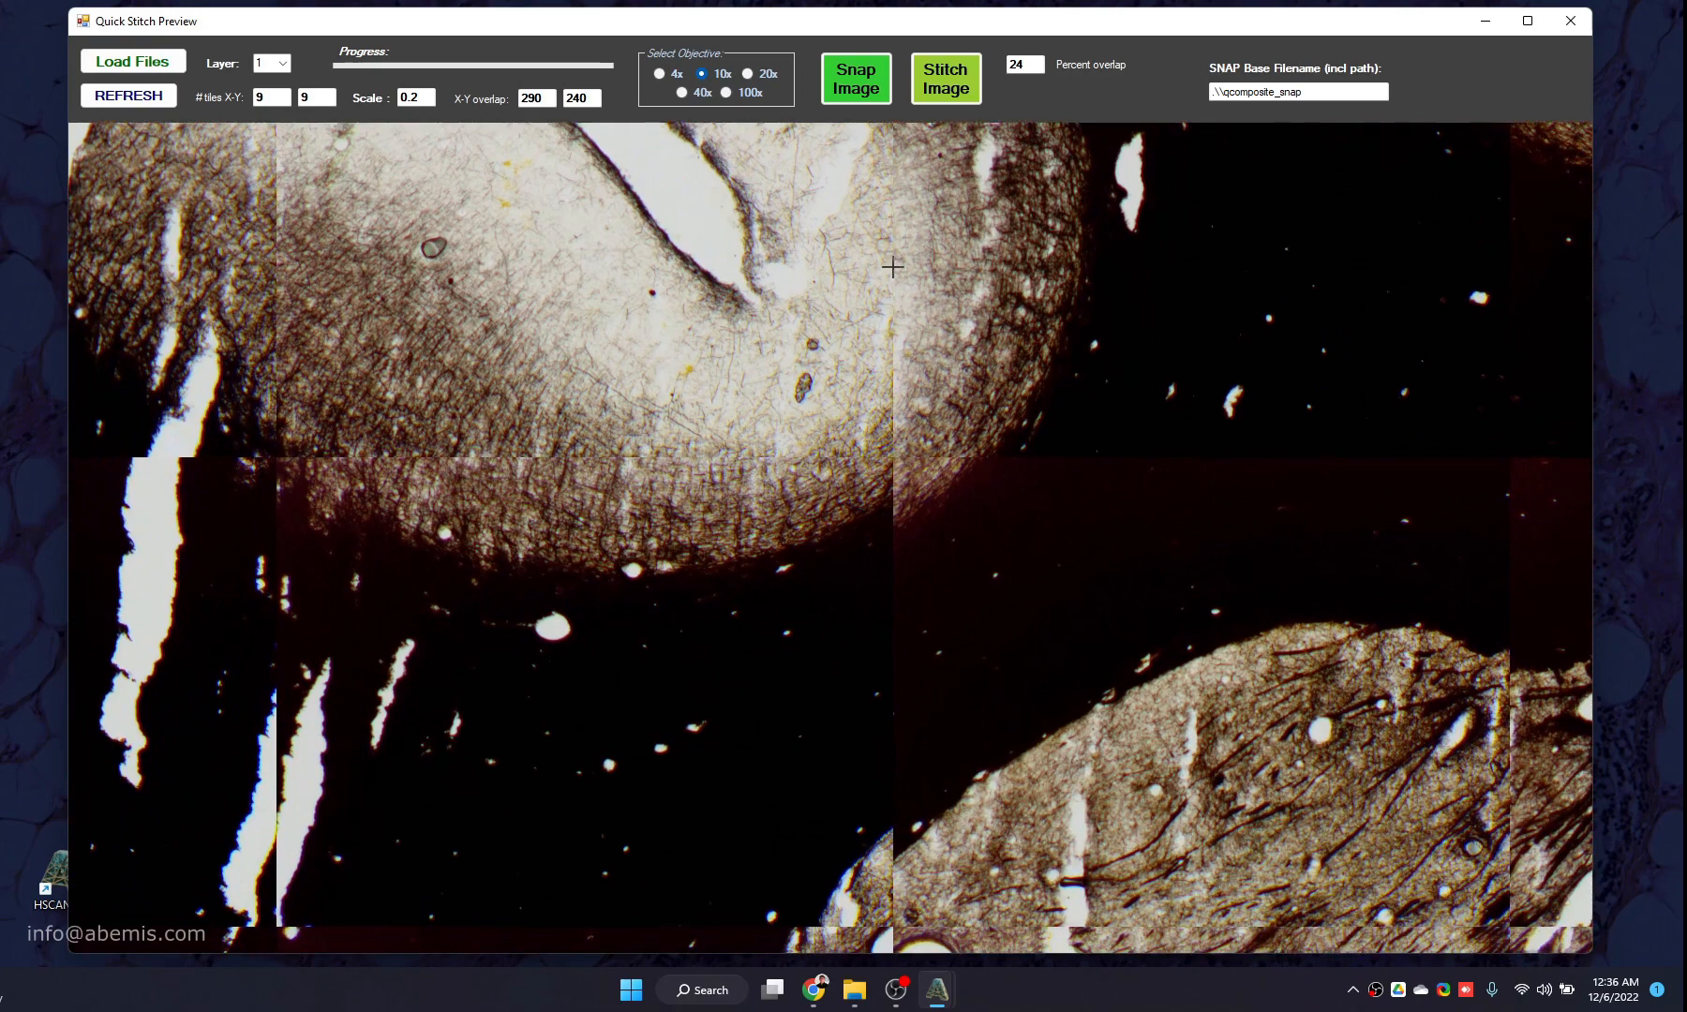
{"action": "left_click_drag", "start_coordinate": [958, 629], "coordinate": [874, 446]}
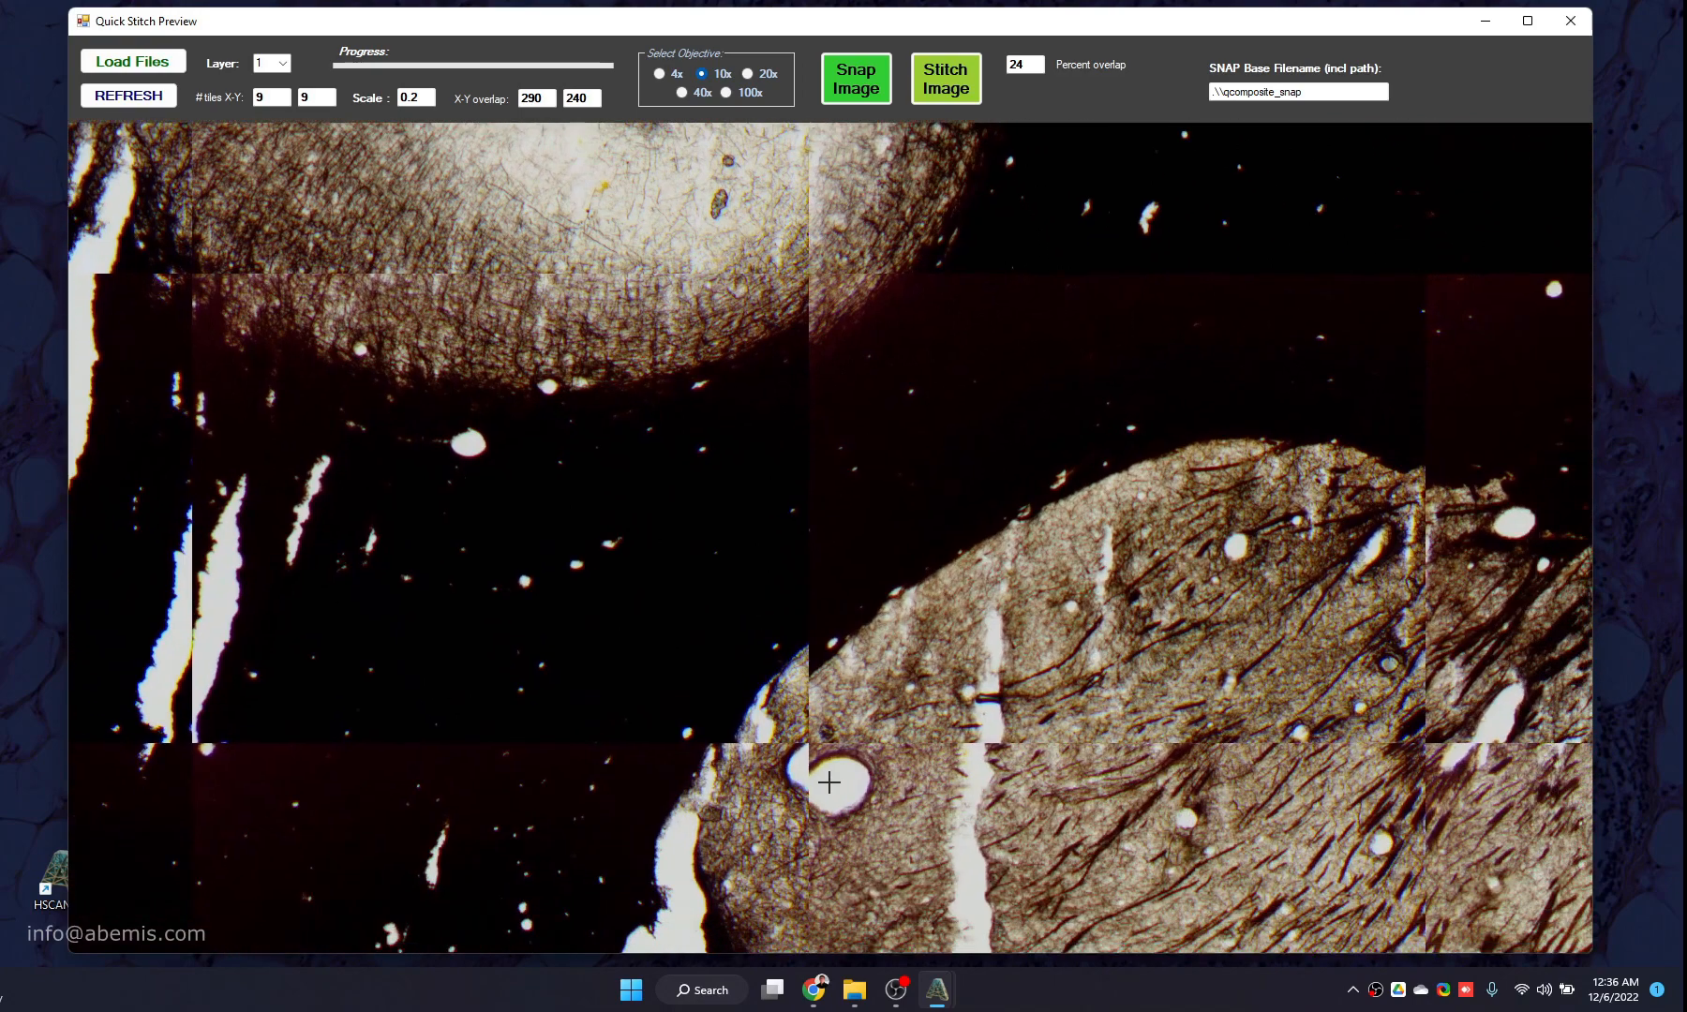
{"action": "scroll", "coordinate": [640, 583], "scroll_direction": "down", "scroll_amount": 2}
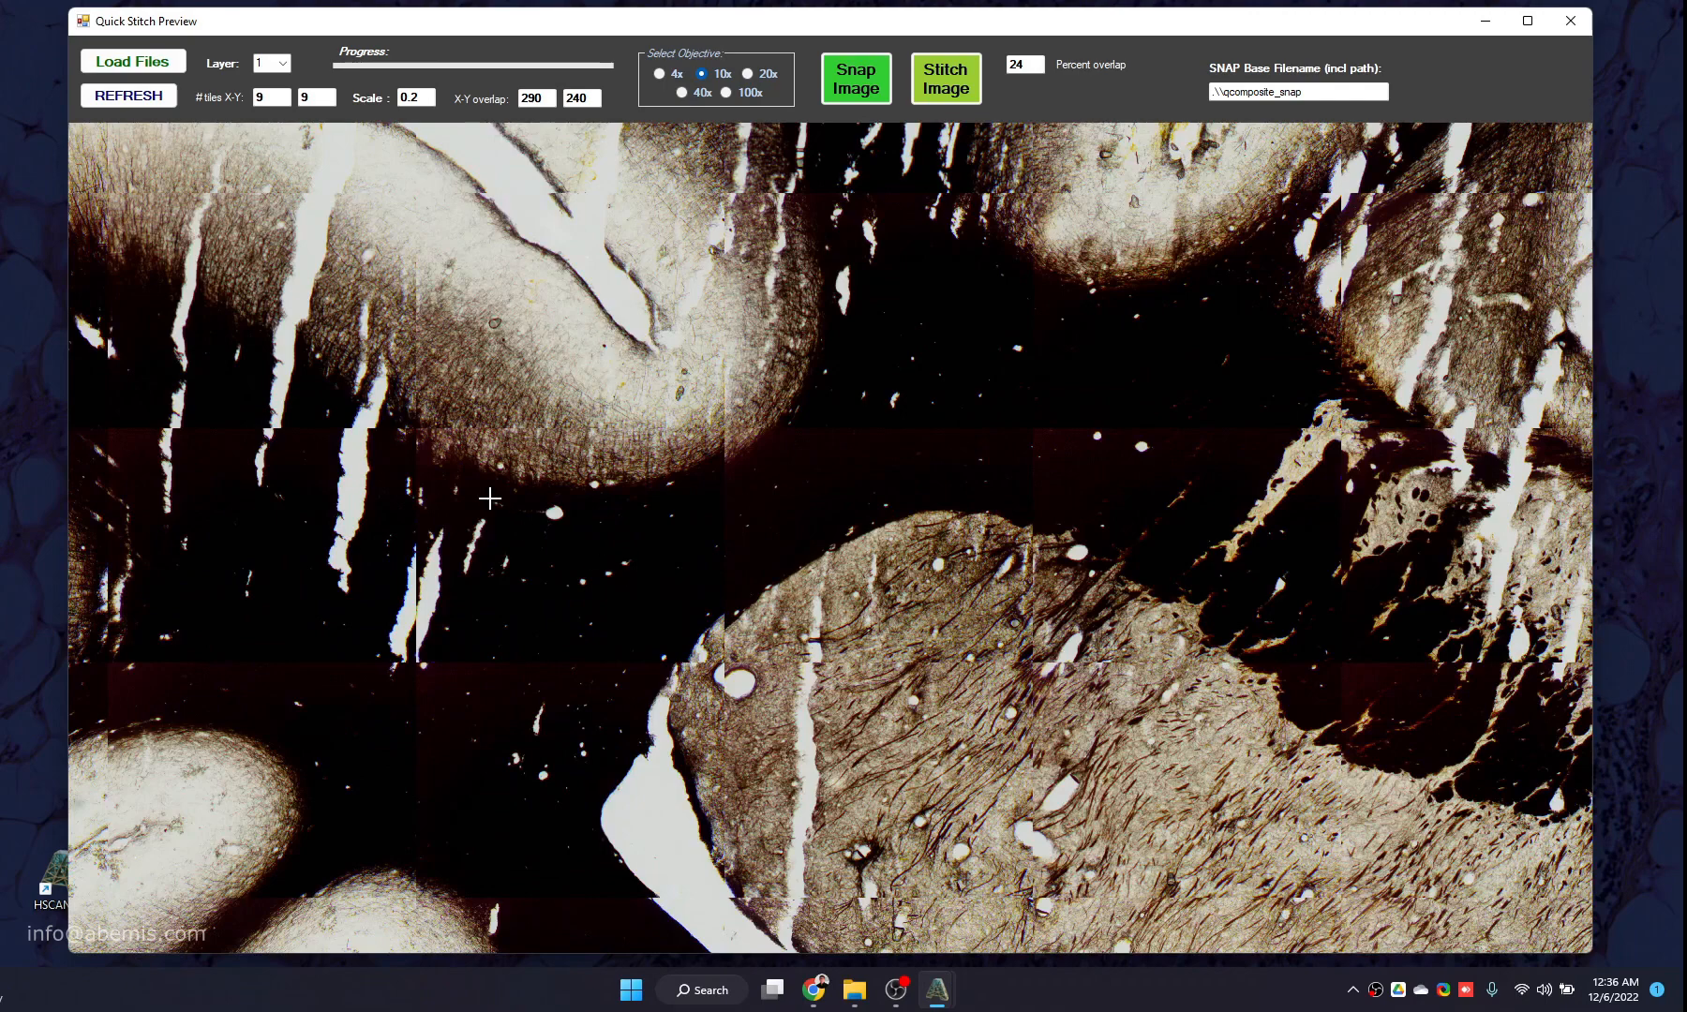
{"action": "scroll", "coordinate": [461, 473], "scroll_direction": "down", "scroll_amount": 3}
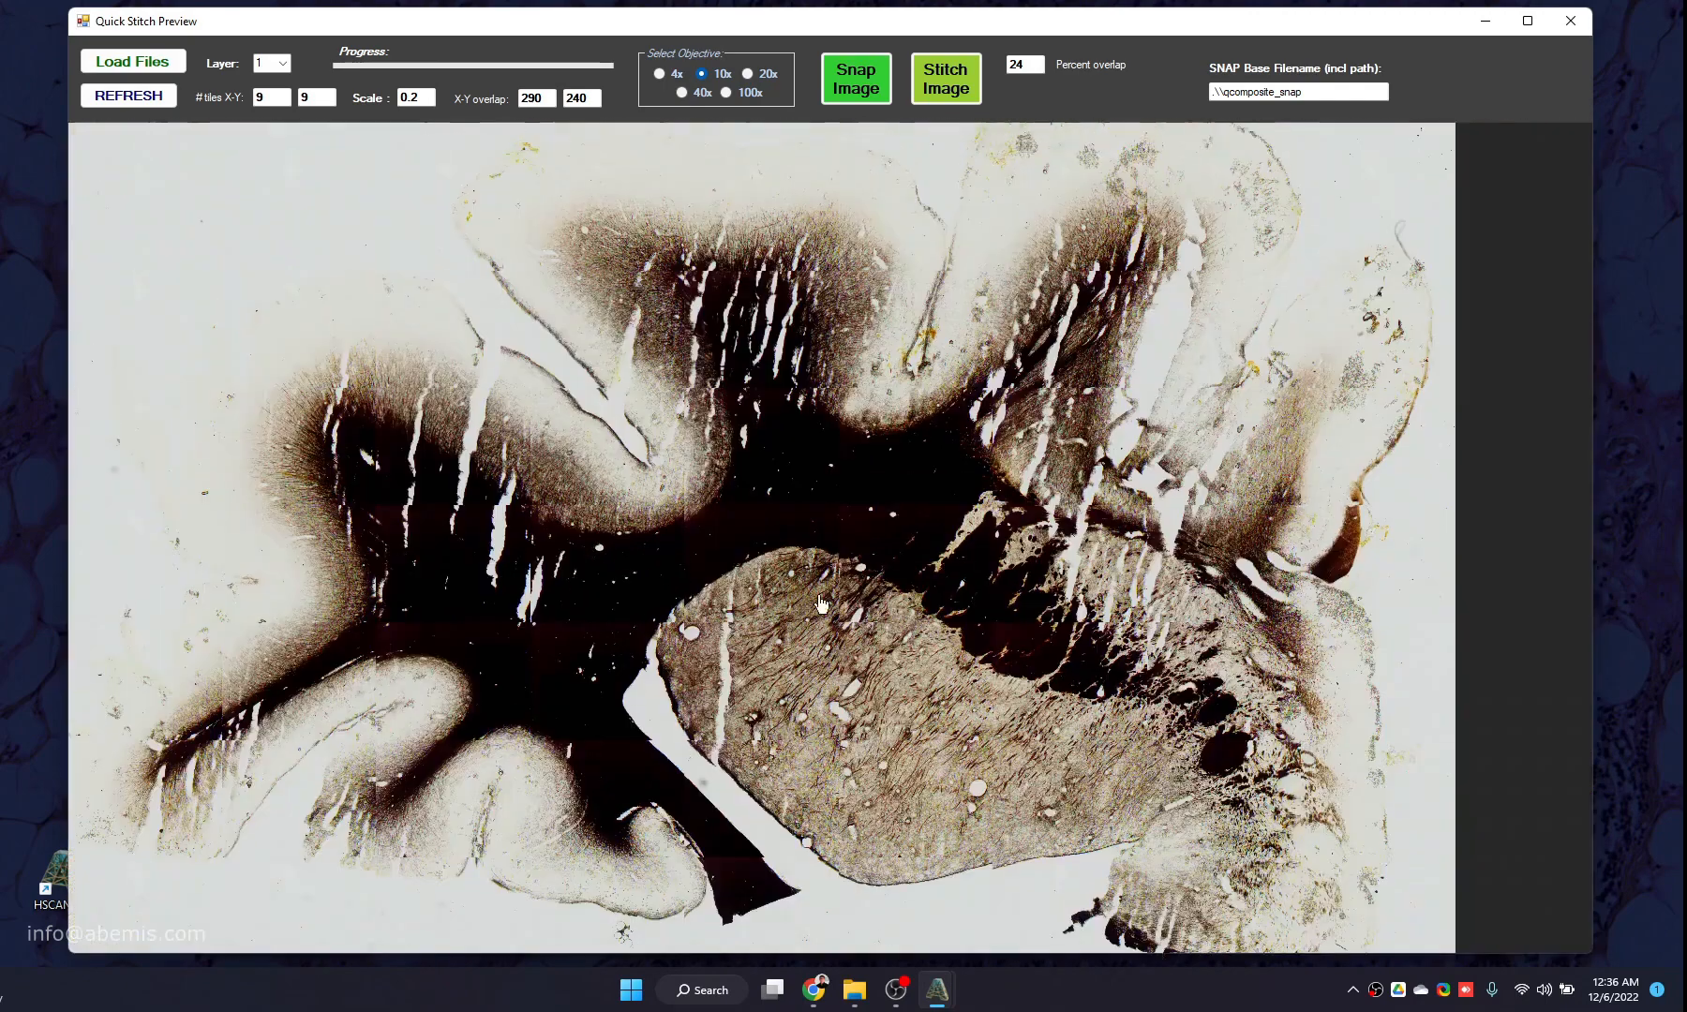
{"action": "scroll", "coordinate": [806, 548], "scroll_direction": "down", "scroll_amount": 2}
{"action": "scroll", "coordinate": [806, 547], "scroll_direction": "up", "scroll_amount": 4}
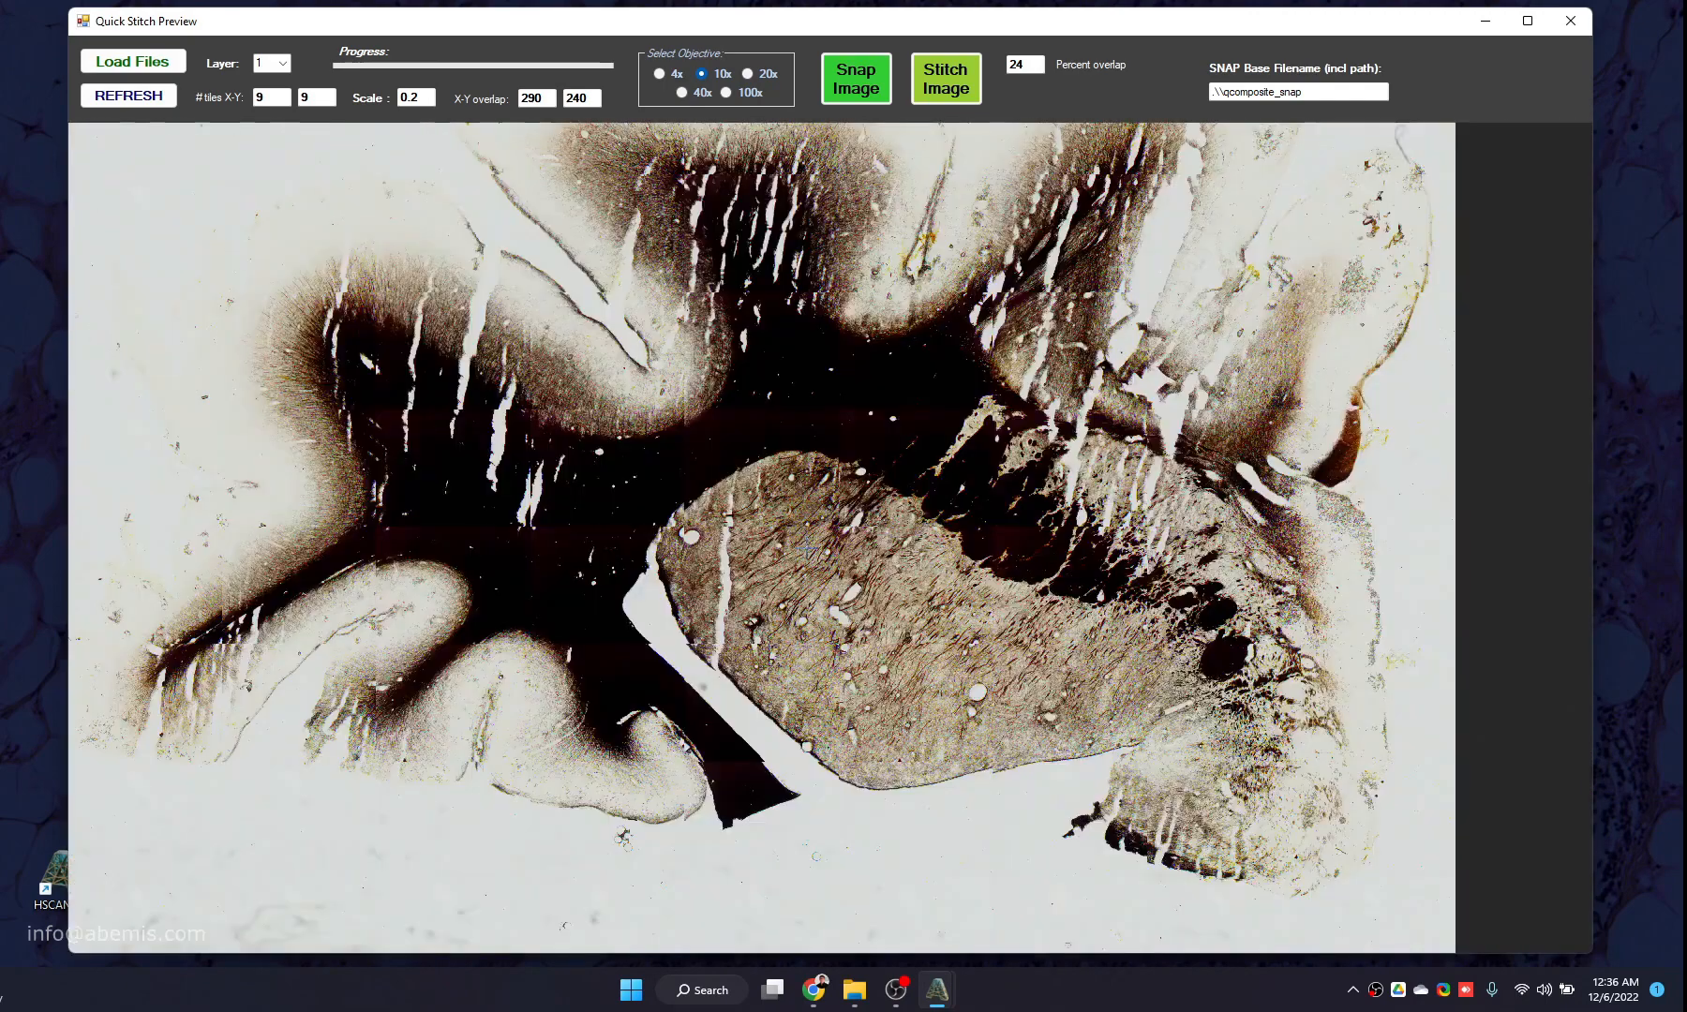
Close the Quick Stitch Preview and the ABEMIS Imaging/Scan window.
{"action": "left_click", "coordinate": [1571, 20]}
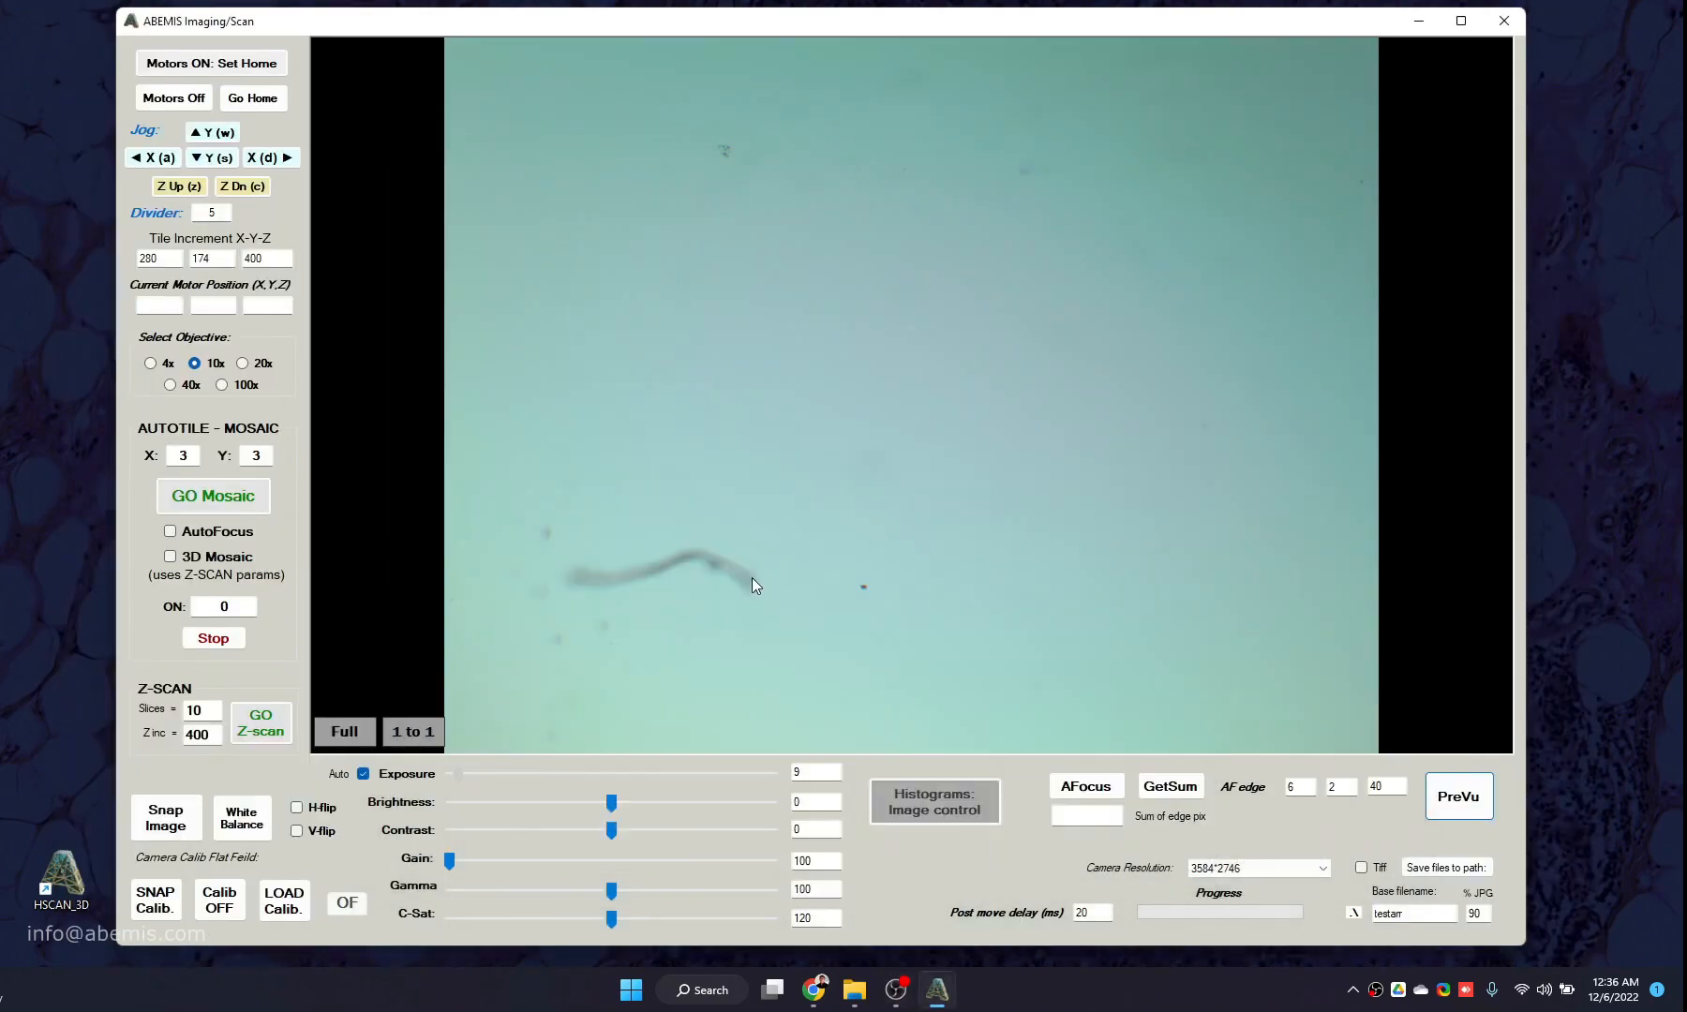
{"action": "left_click", "coordinate": [1503, 21]}
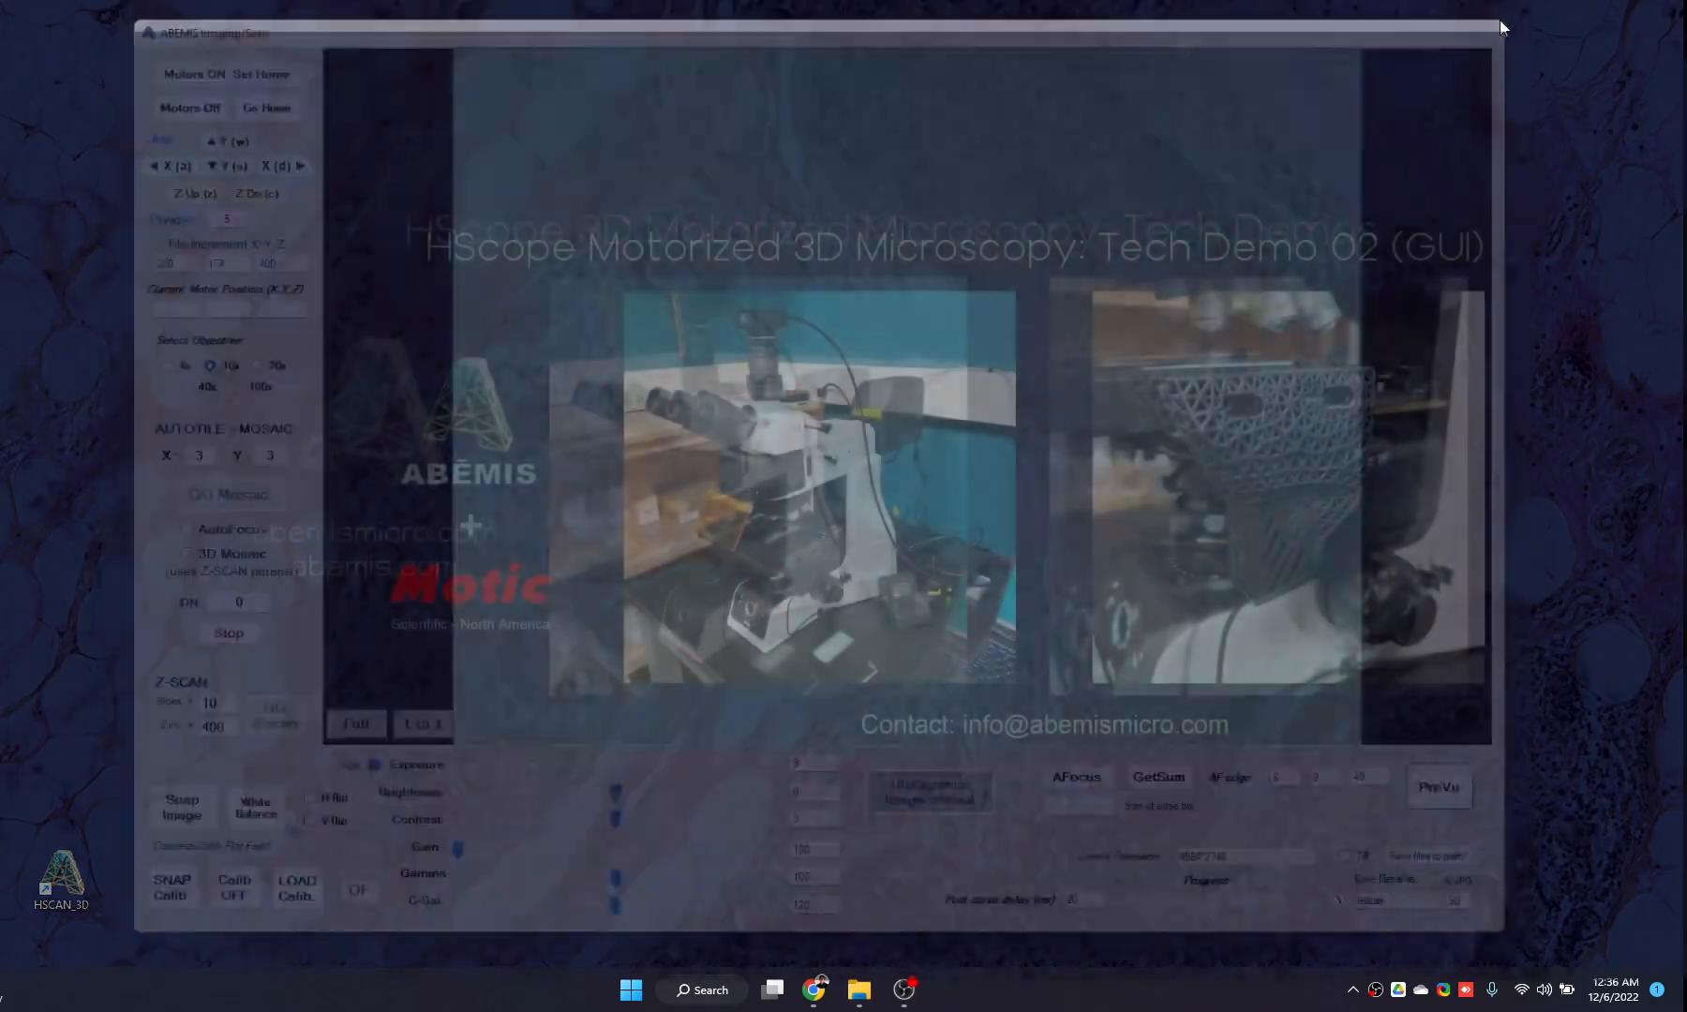